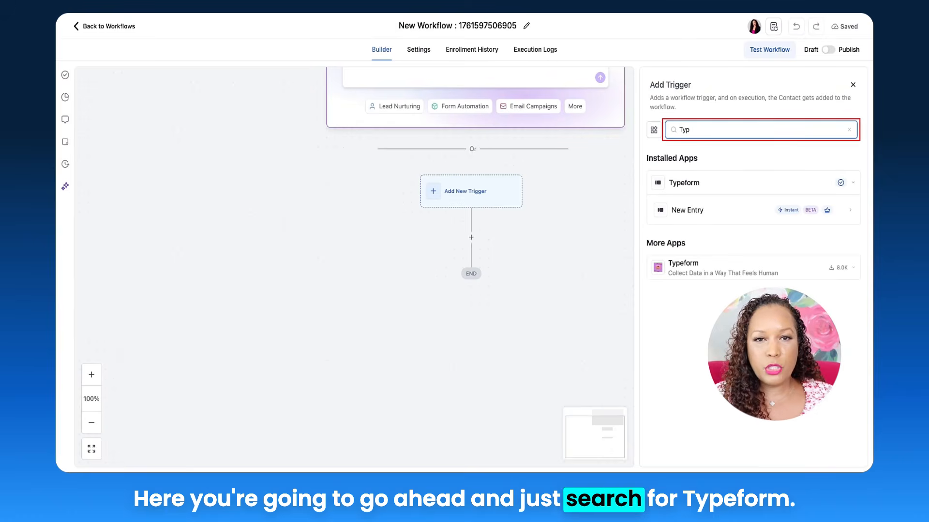
Choose Typeform's New Entry as the workflow trigger and connect the Typeform account, accepting the requested access.
click(706, 184)
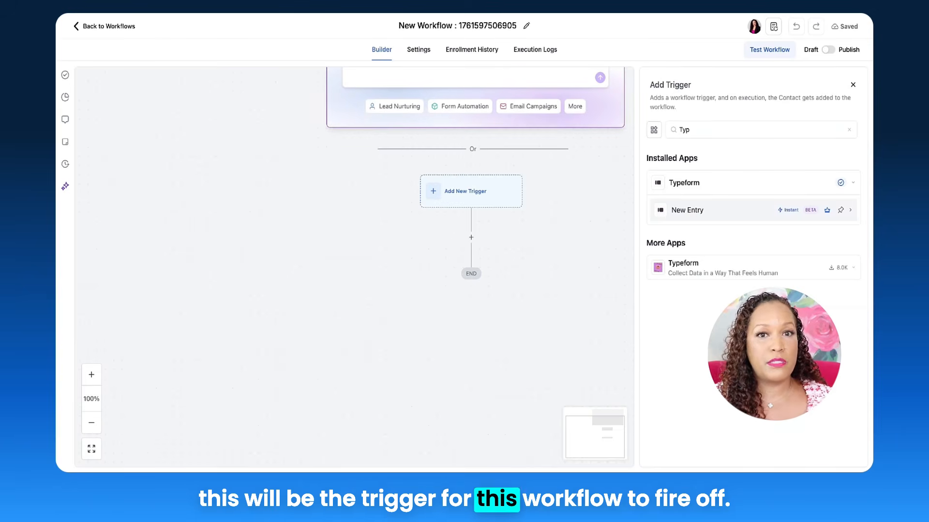
click(696, 211)
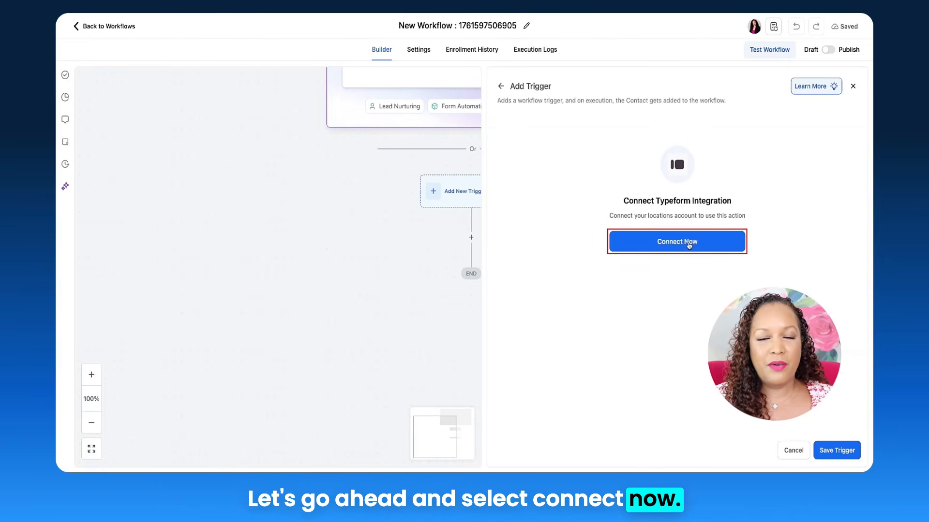
click(670, 242)
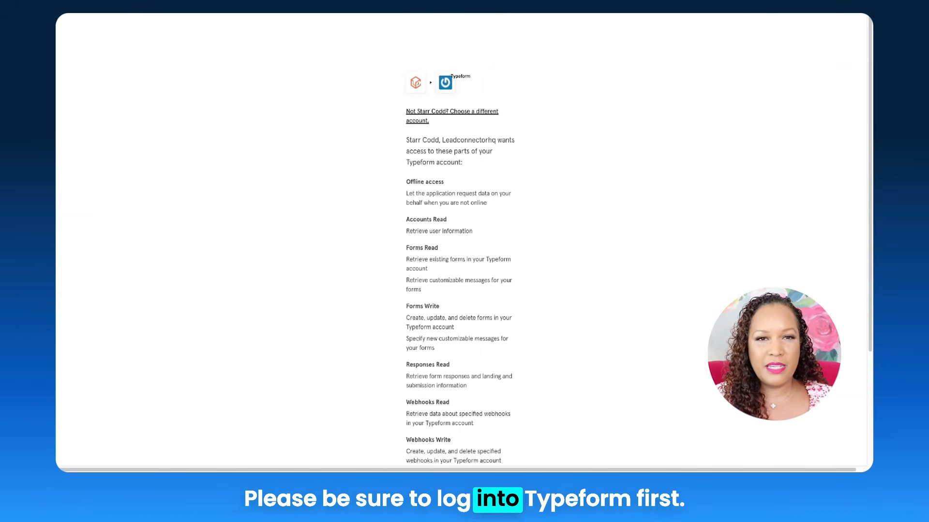
scroll(460, 242, down, 3)
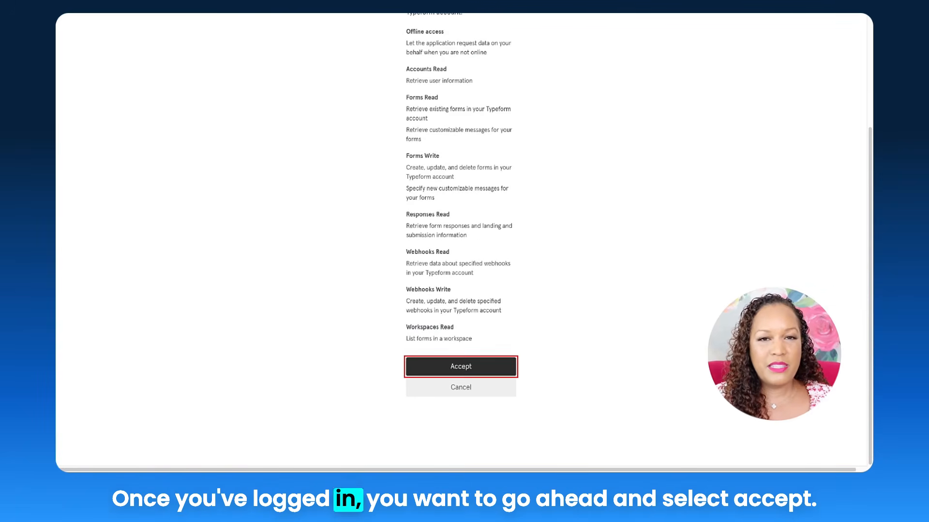
click(479, 363)
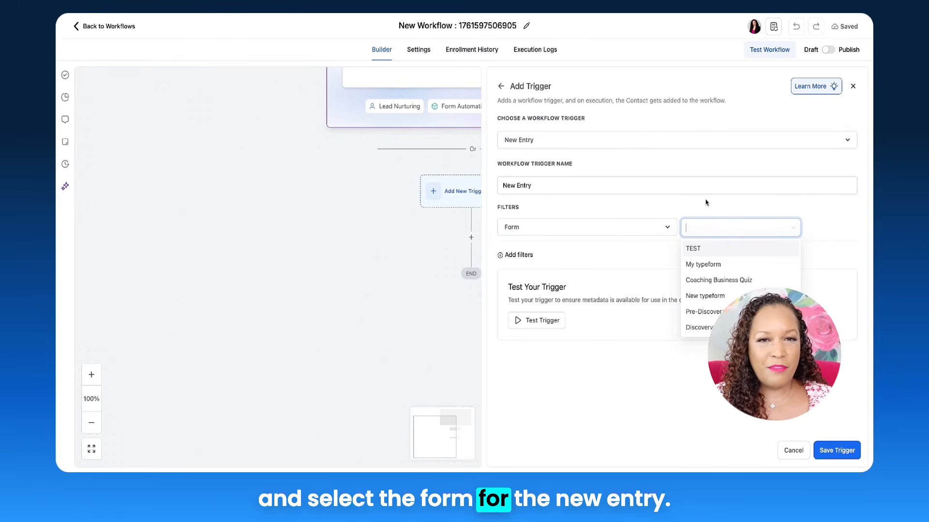
Filter the New Entry trigger to the Coaching Business Quiz form and save the trigger.
click(720, 280)
click(837, 450)
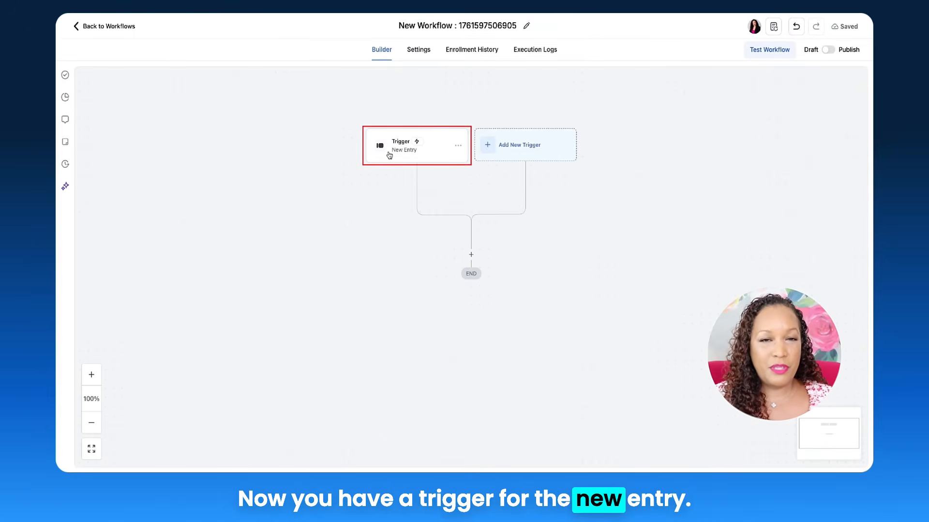
Add a ClickUp Create Task action below the New Entry trigger.
click(472, 249)
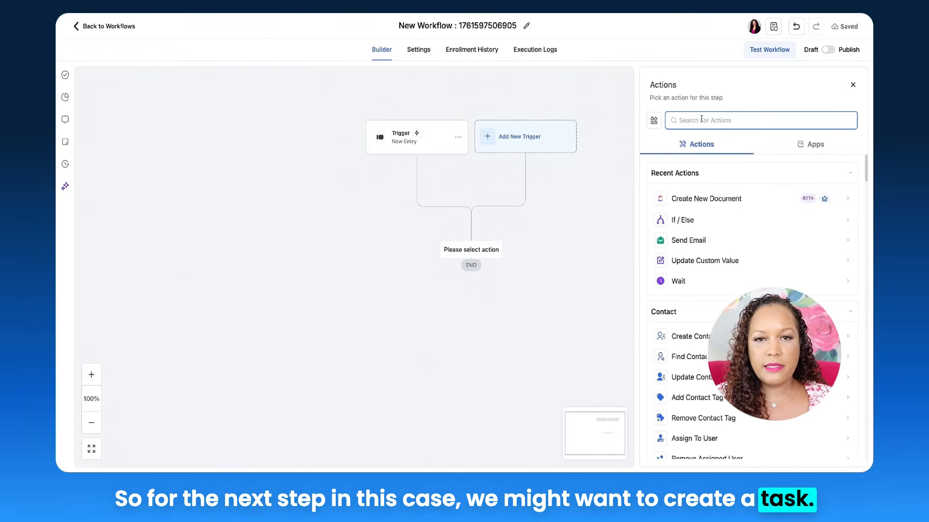
text(Click)
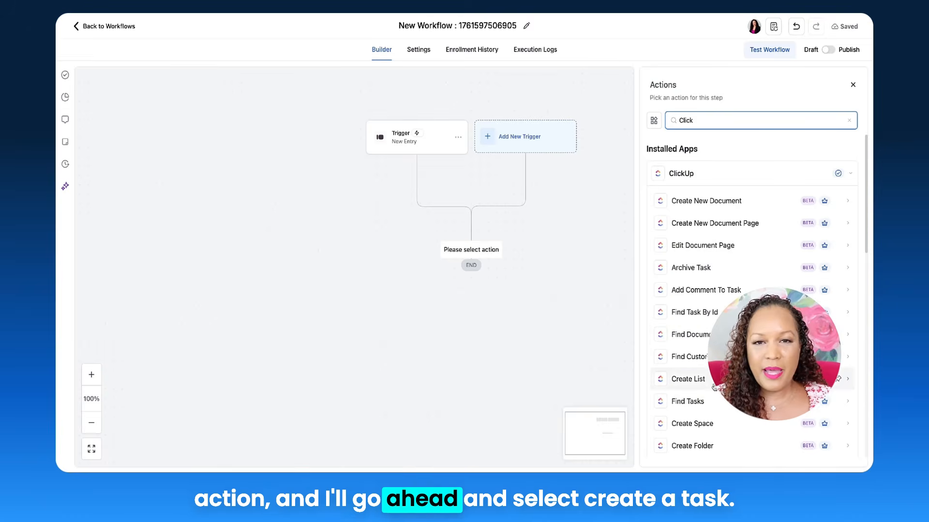
scroll(709, 401, down, 1)
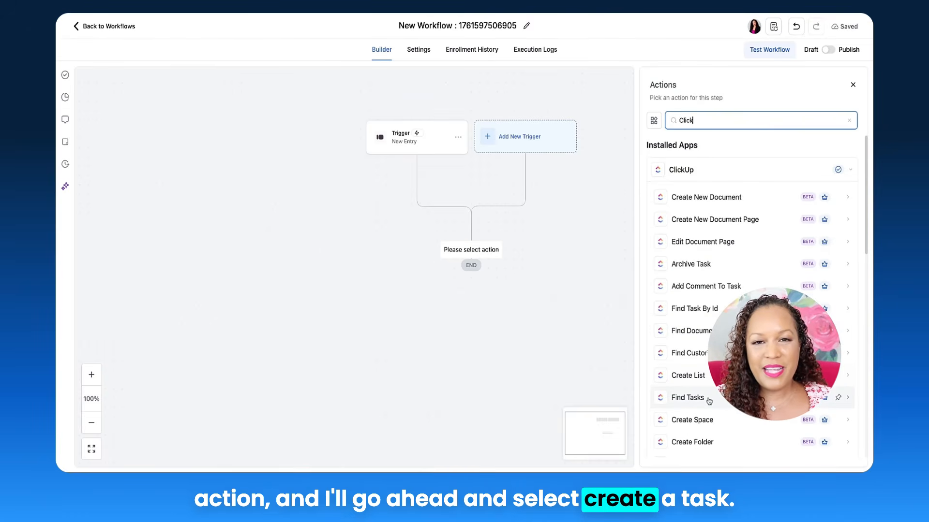
scroll(709, 401, down, 3)
click(709, 399)
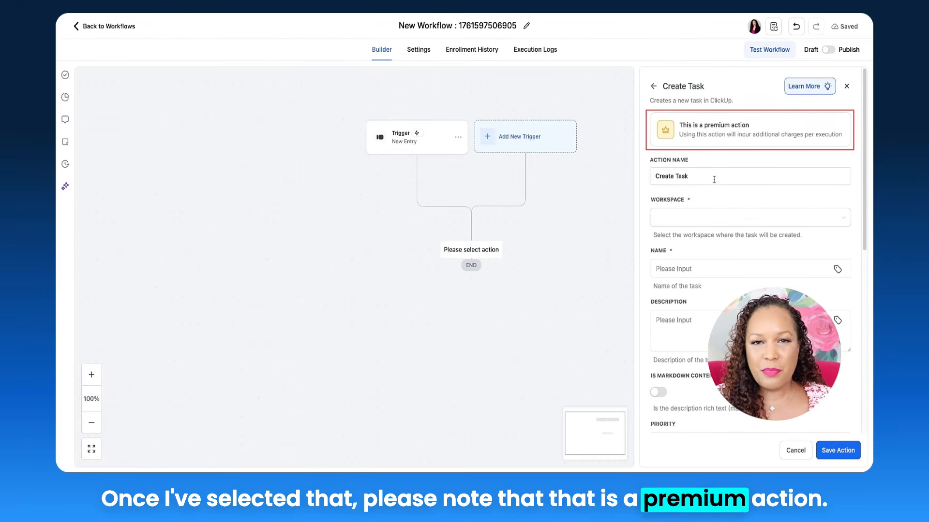
Set the task's destination to the owner's workspace, the Business Coaching space, the first client folder and the list named List.
click(710, 218)
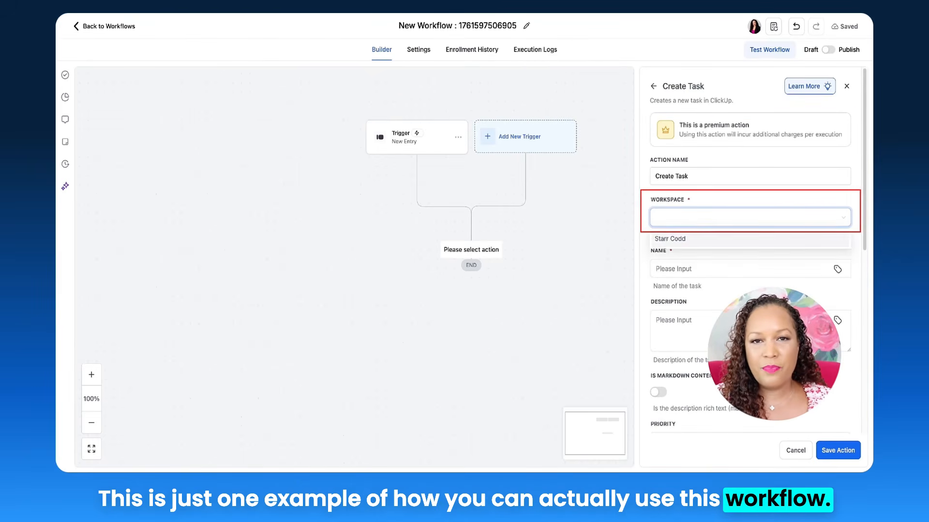
click(695, 239)
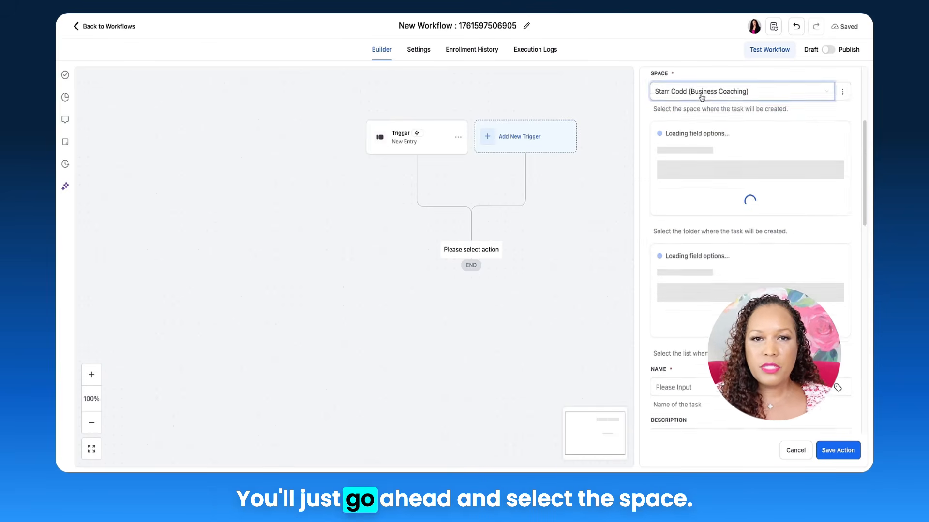
scroll(701, 98, up, 1)
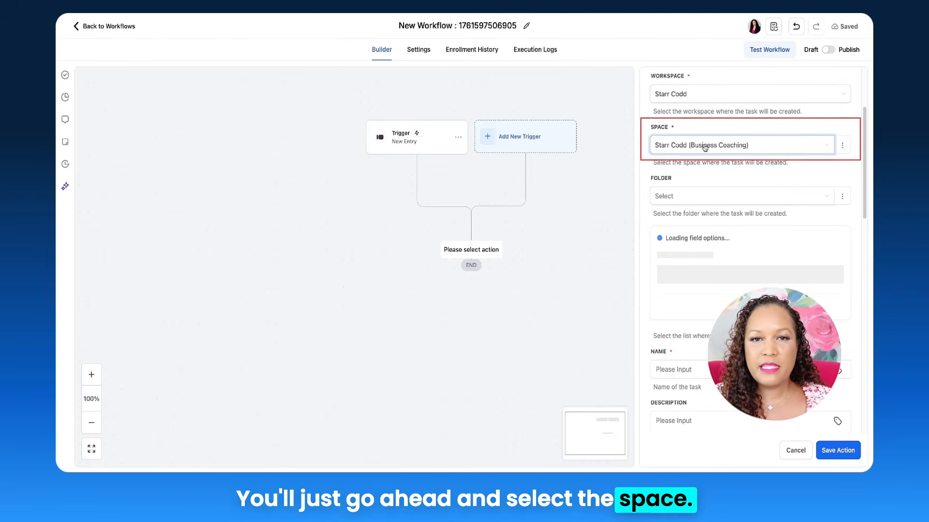
scroll(707, 165, down, 1)
click(707, 173)
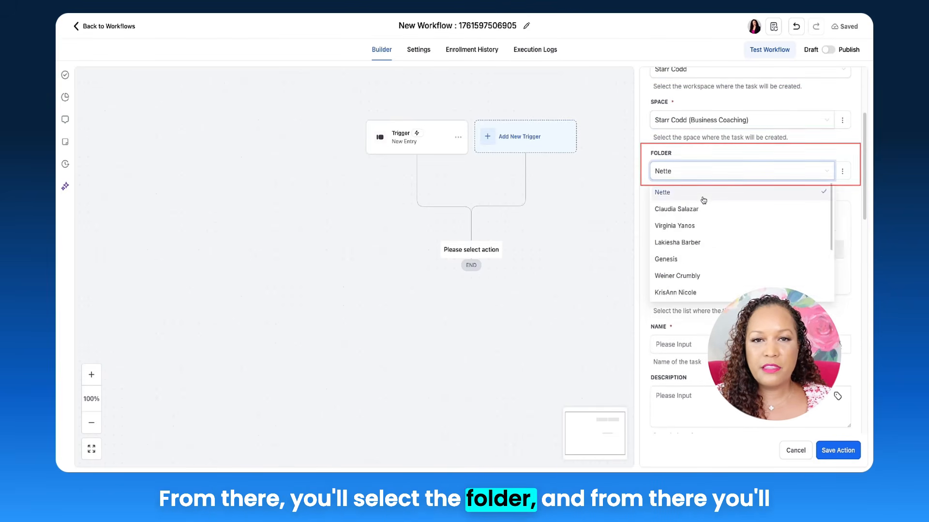
click(703, 198)
scroll(701, 204, down, 3)
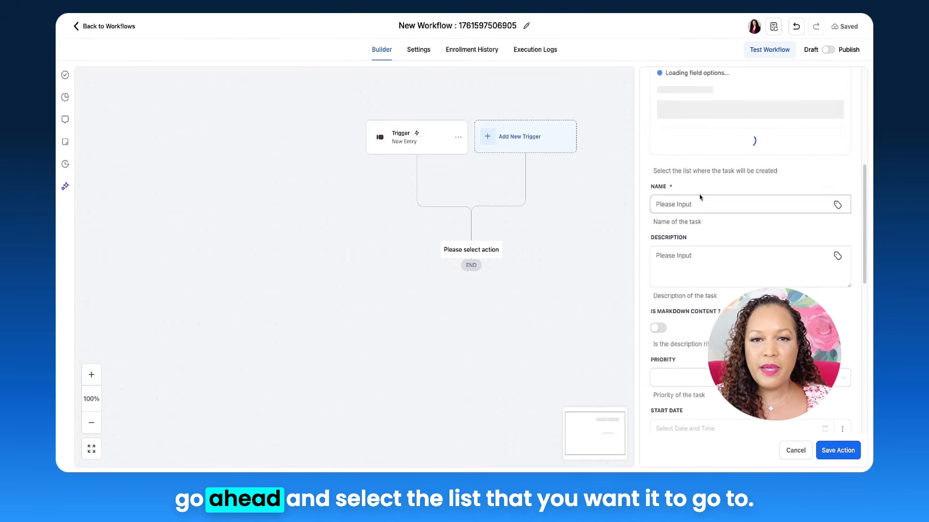
scroll(697, 174, up, 2)
click(697, 151)
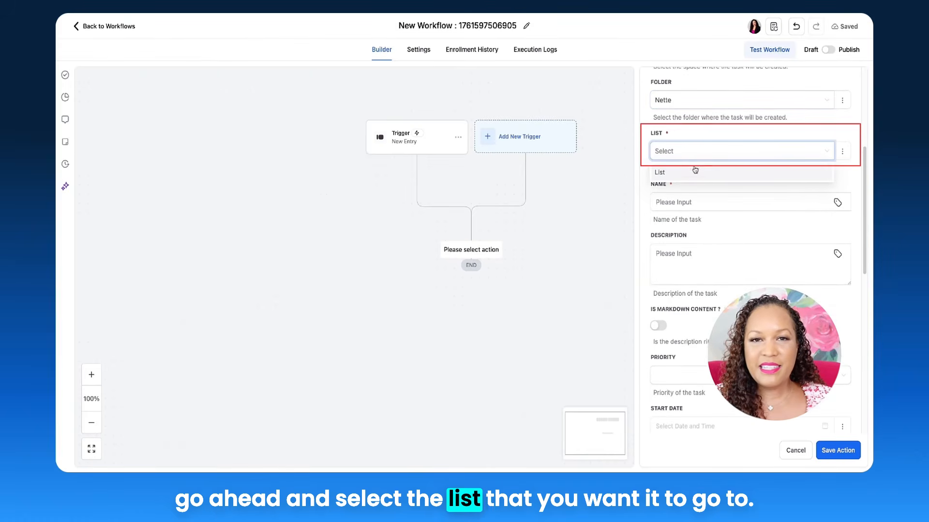
click(695, 172)
Name the task "Client Intake", describe it as "Client INtake" and set its status to Open.
click(709, 202)
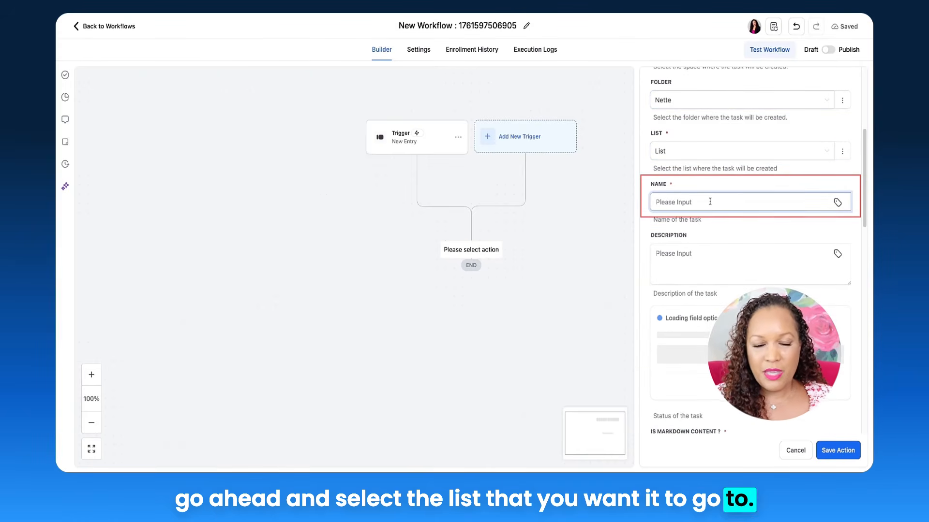
text(Client Intake)
click(713, 245)
text(Cl)
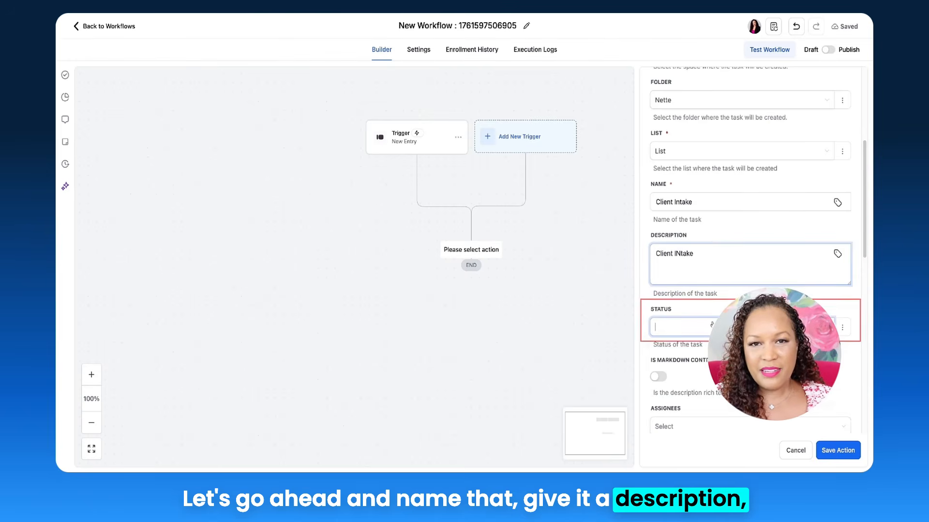
click(702, 348)
scroll(736, 261, down, 2)
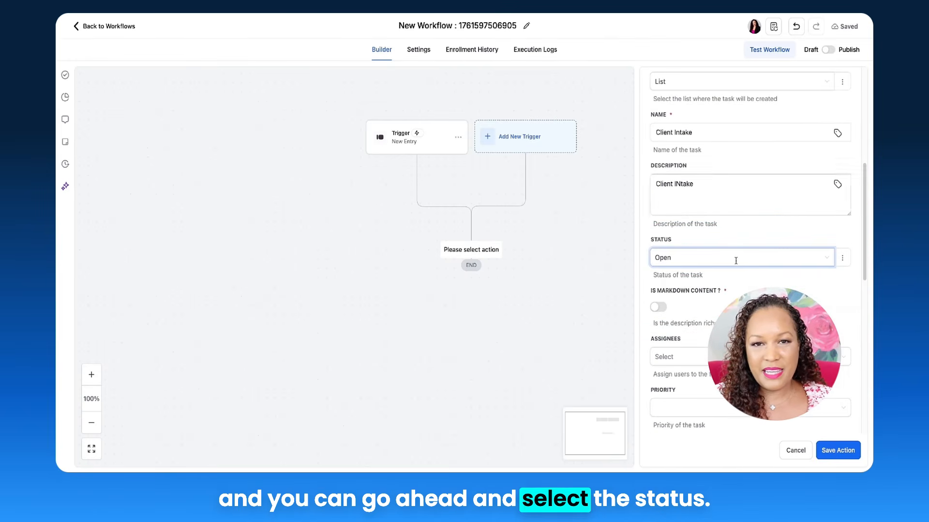
Assign the task to the account owner and save the Create Task action.
scroll(736, 260, down, 3)
click(721, 266)
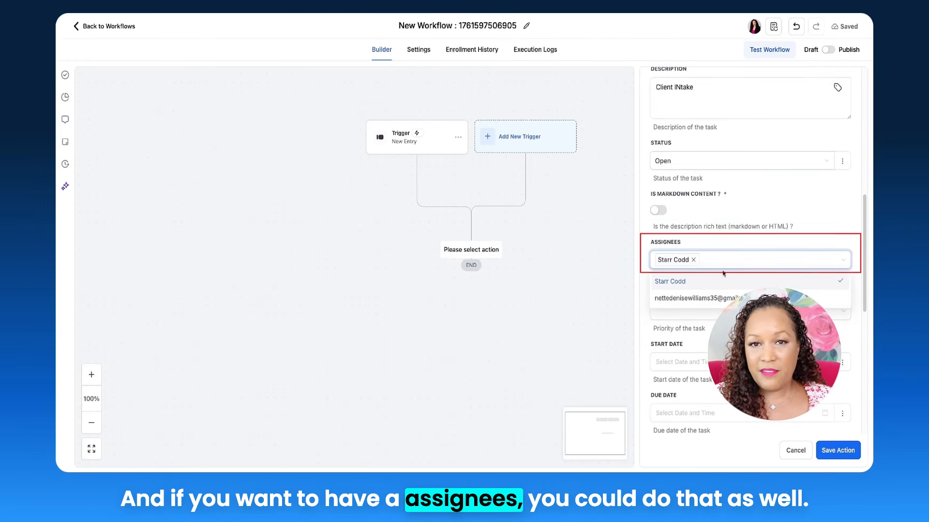
click(763, 224)
scroll(725, 261, down, 2)
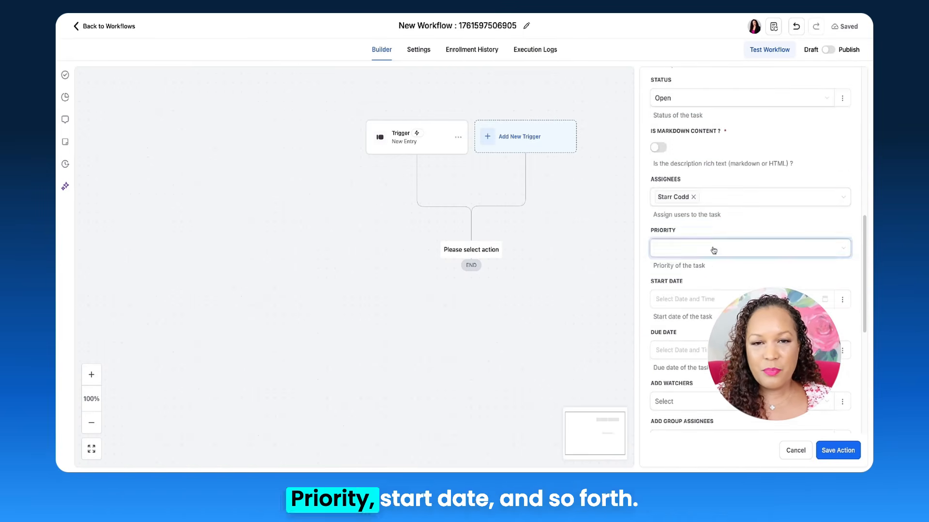
scroll(707, 292, down, 8)
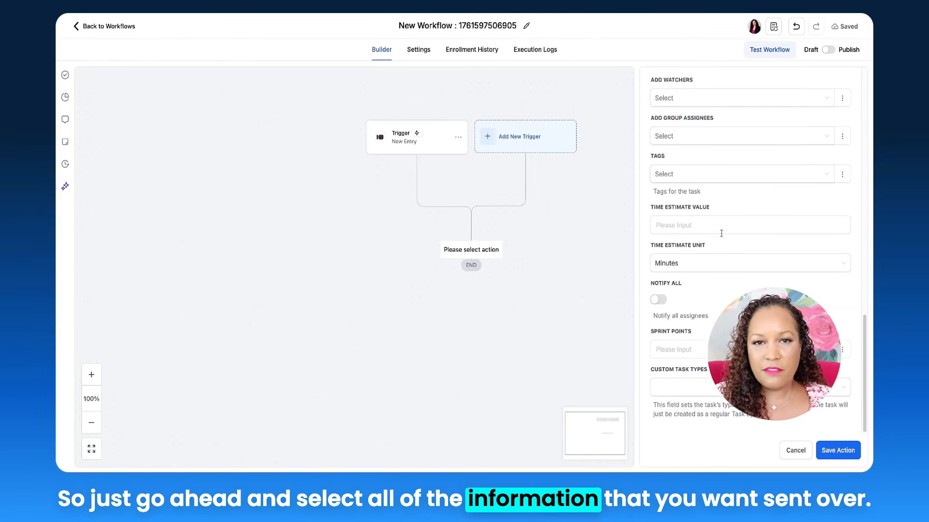
click(839, 452)
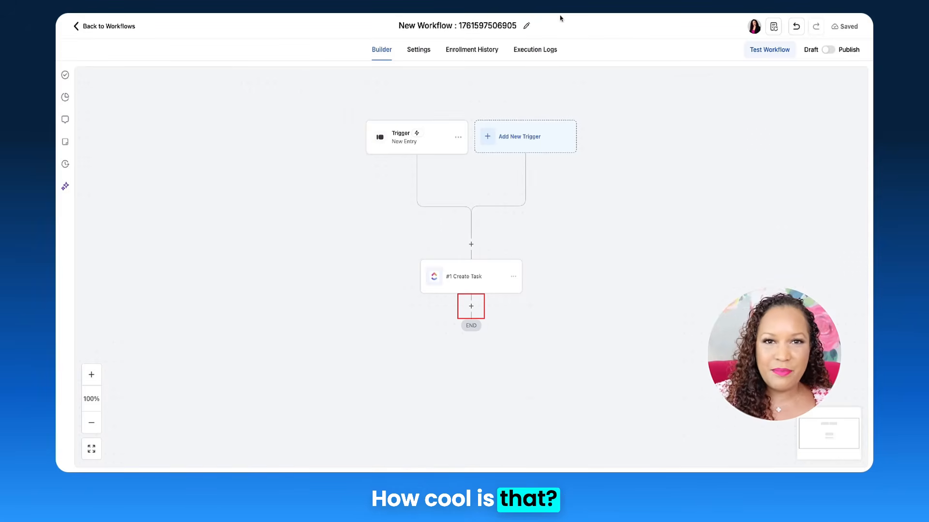
Add an Update Contact Field action after the Create Task action.
click(471, 306)
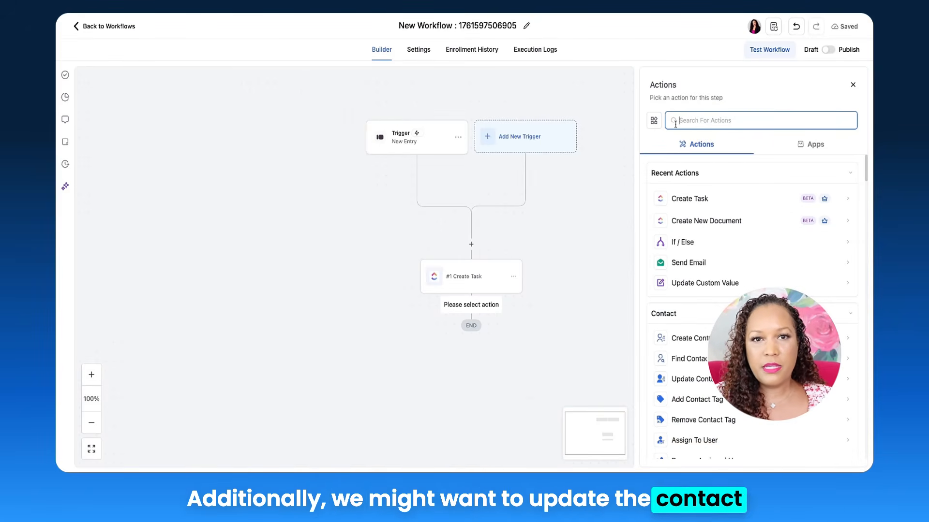
text(Upda)
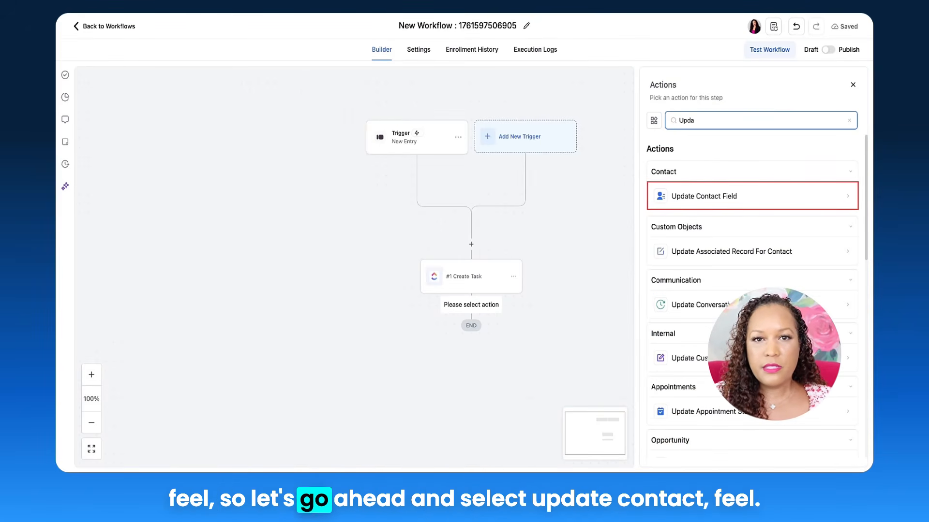
click(717, 196)
Set the Contact Type field to Customer and save the contact update action.
click(666, 177)
click(649, 196)
click(606, 199)
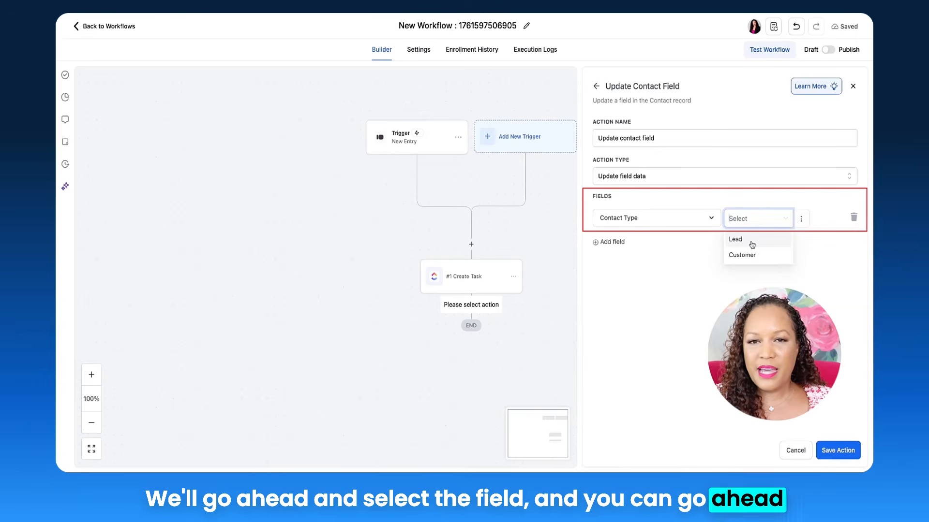
click(752, 255)
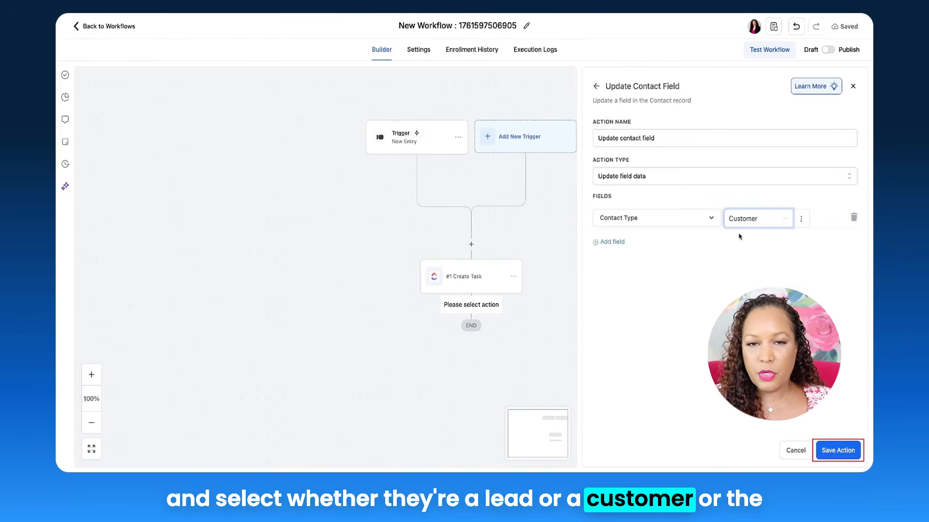
click(836, 450)
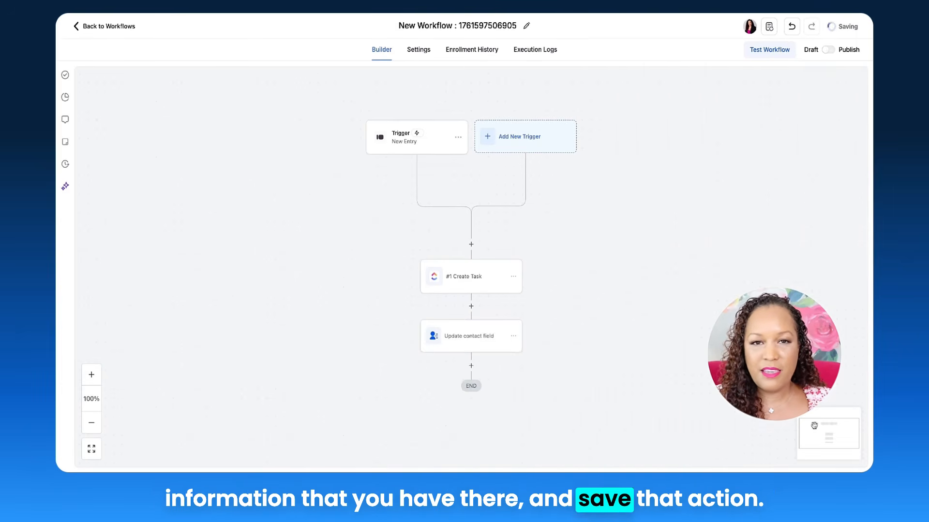
Add an Internal Notification action after the contact update and set its notification type to Email.
scroll(533, 273, down, 1)
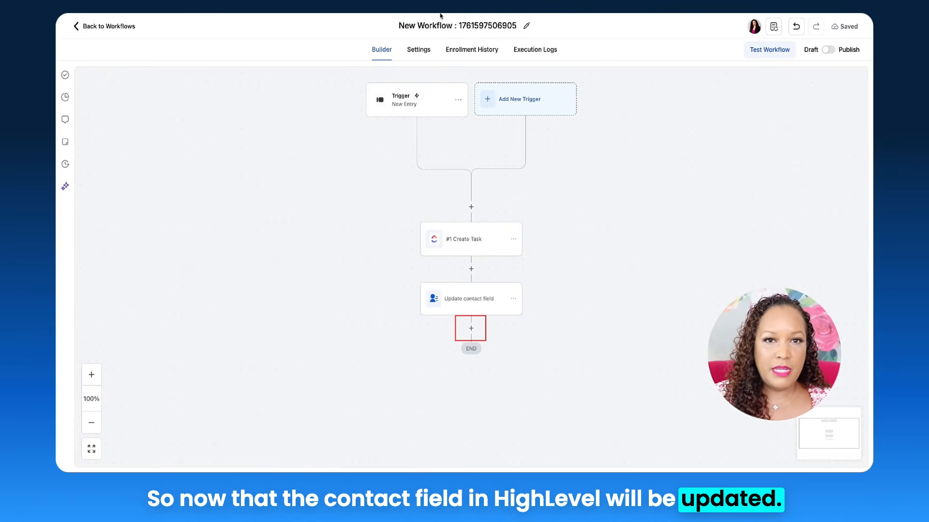
click(470, 329)
text(I)
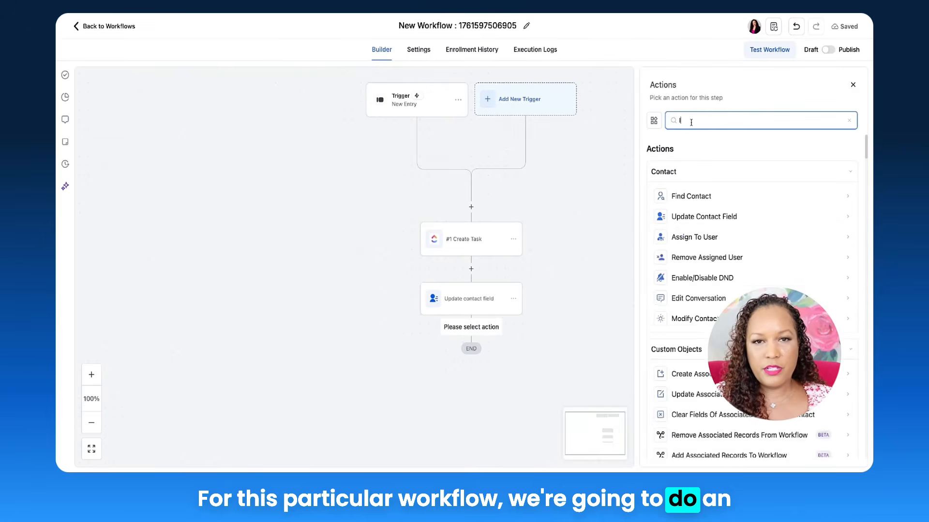
text(nternal)
click(719, 195)
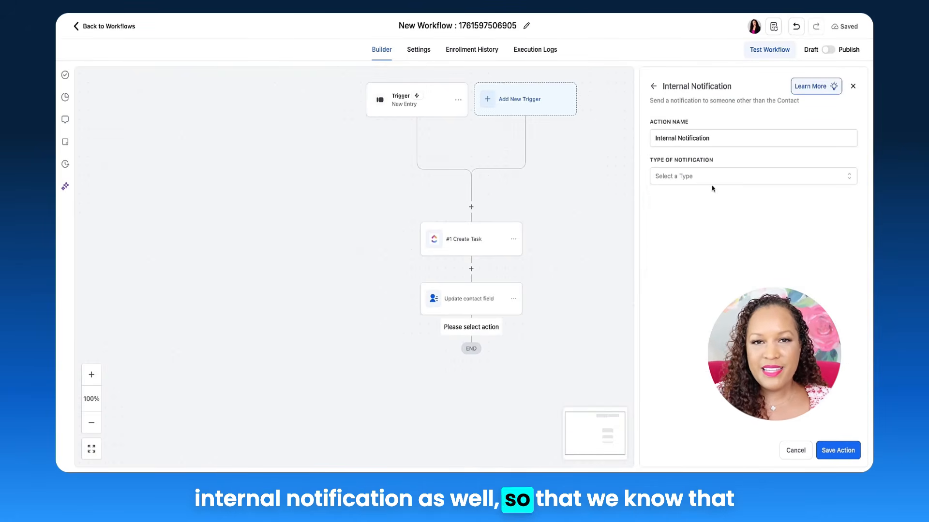
click(698, 179)
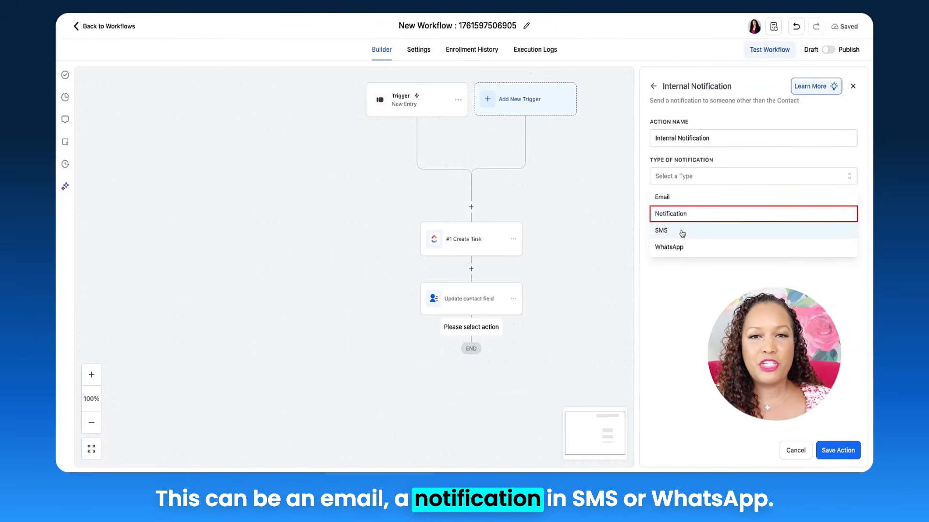
click(682, 197)
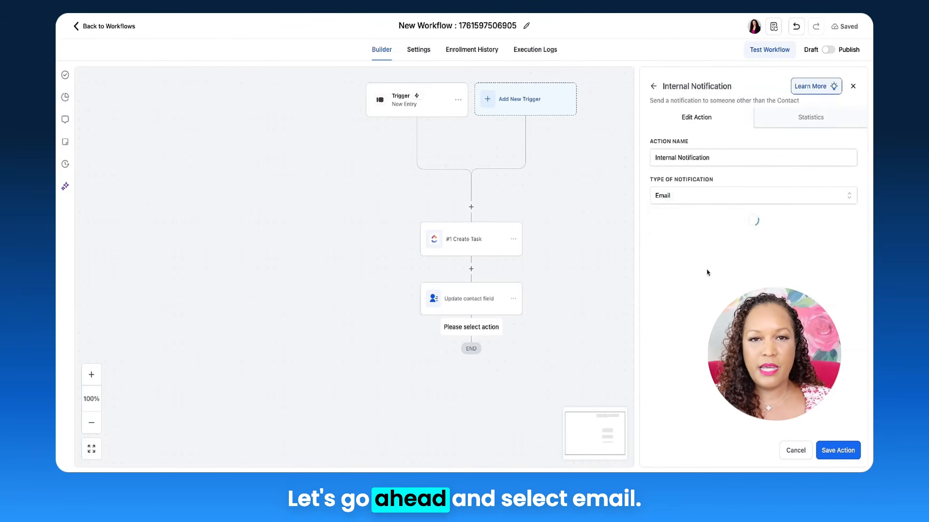
Set the internal notification email's subject to "New Intake" and start writing its message body.
click(693, 234)
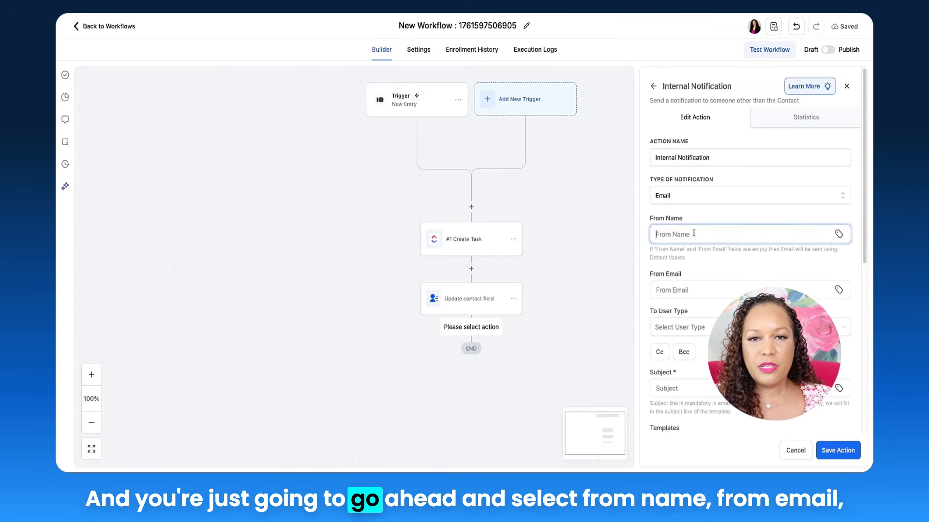
scroll(683, 271, down, 2)
click(677, 320)
text(New Intake)
scroll(677, 338, down, 4)
click(681, 352)
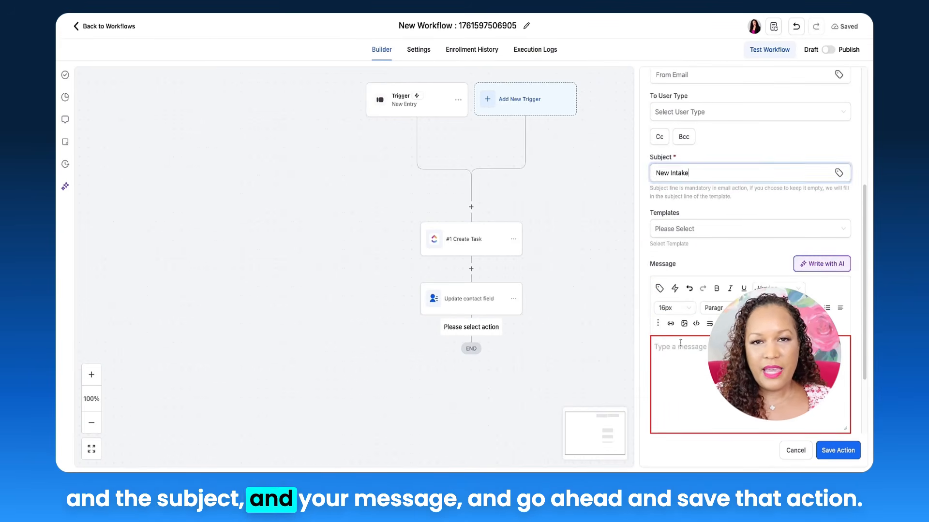
text(Ne)
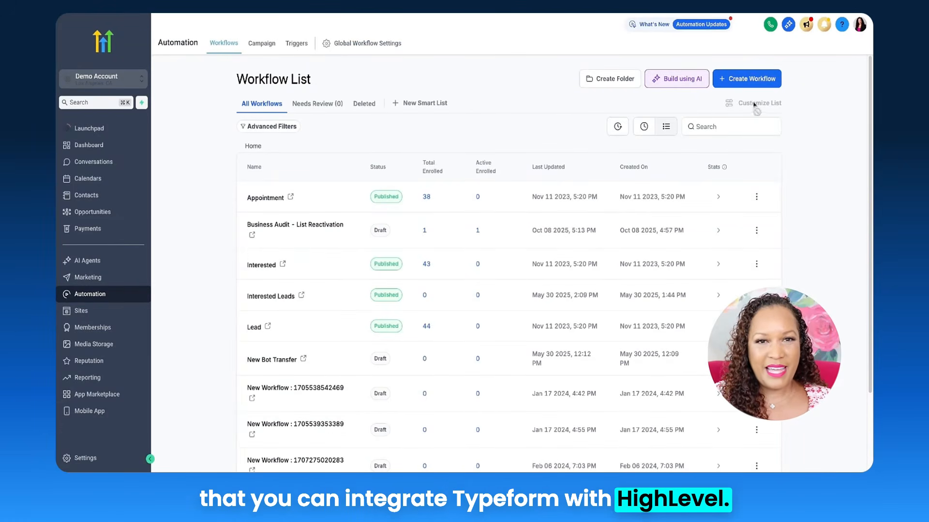
Create another workflow from scratch and choose Pipeline Stage Changed as its trigger.
click(740, 80)
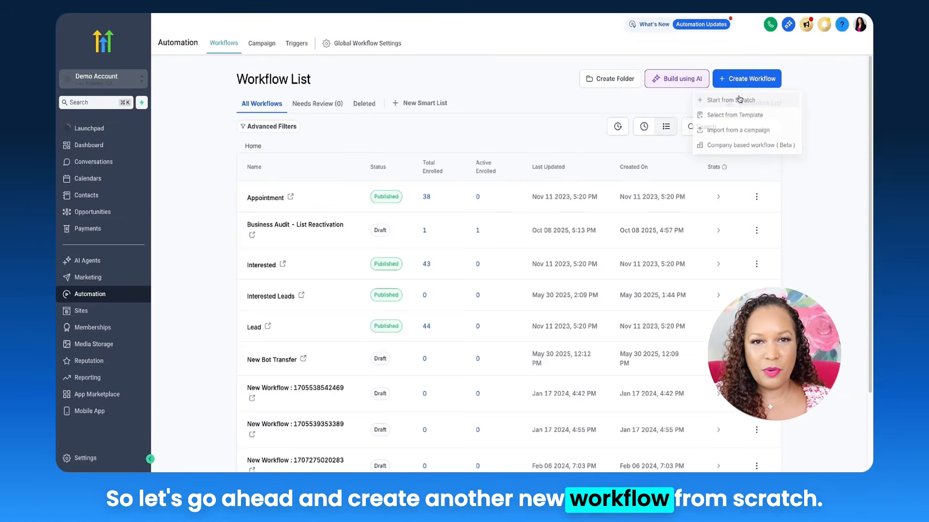
click(773, 100)
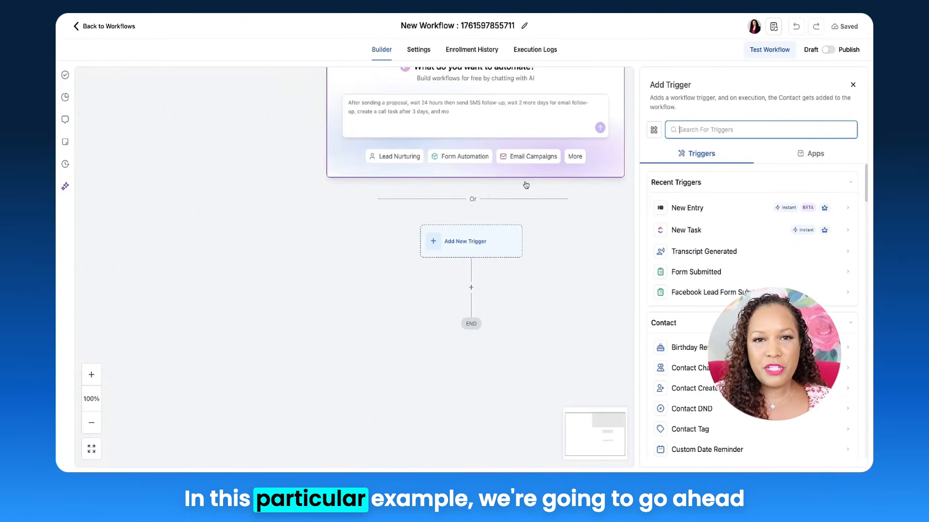
click(742, 125)
text(Pip)
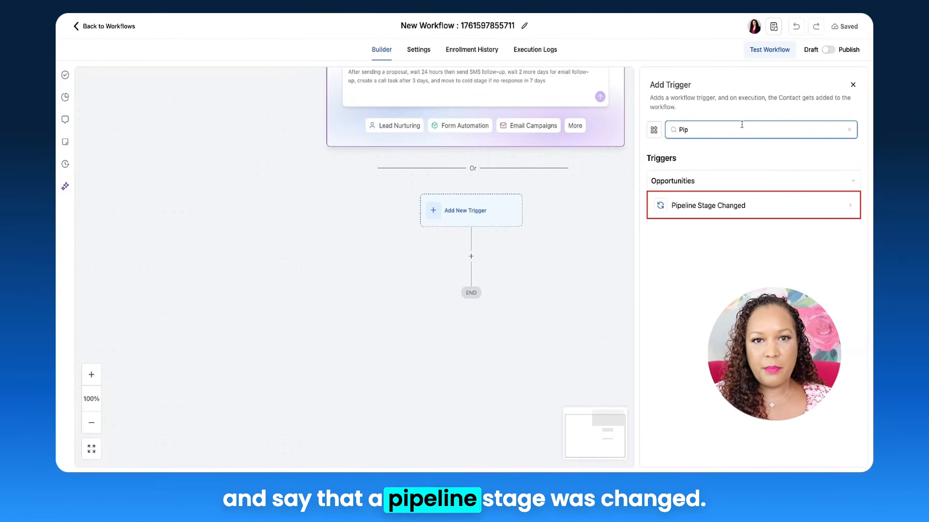
click(750, 208)
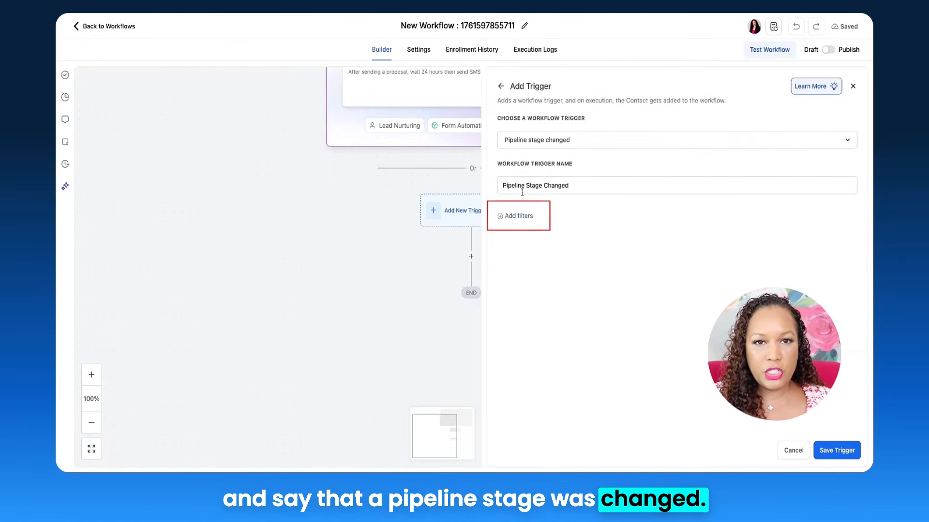
Filter the trigger to Lead Pipeline with the pipeline stage Booked Appointment, and save the trigger.
click(515, 218)
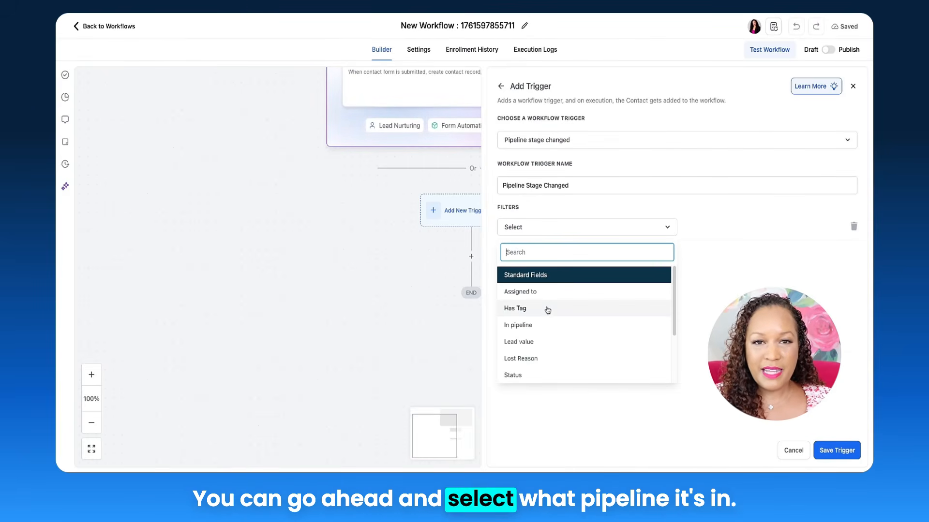
click(546, 330)
click(724, 232)
click(699, 284)
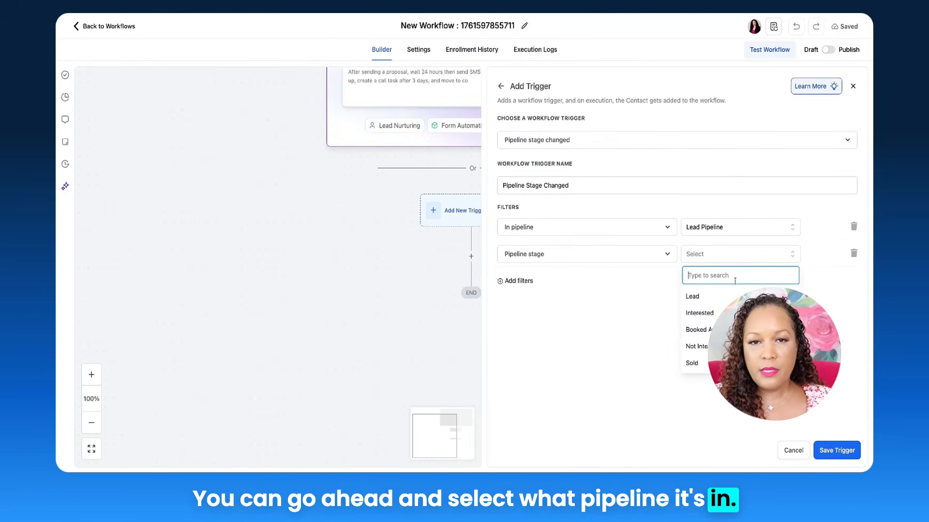
click(699, 329)
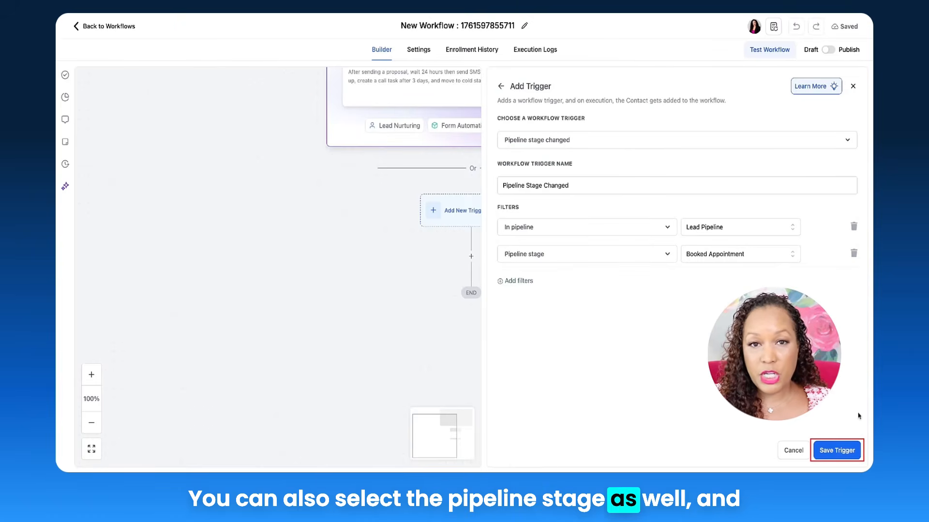
click(835, 451)
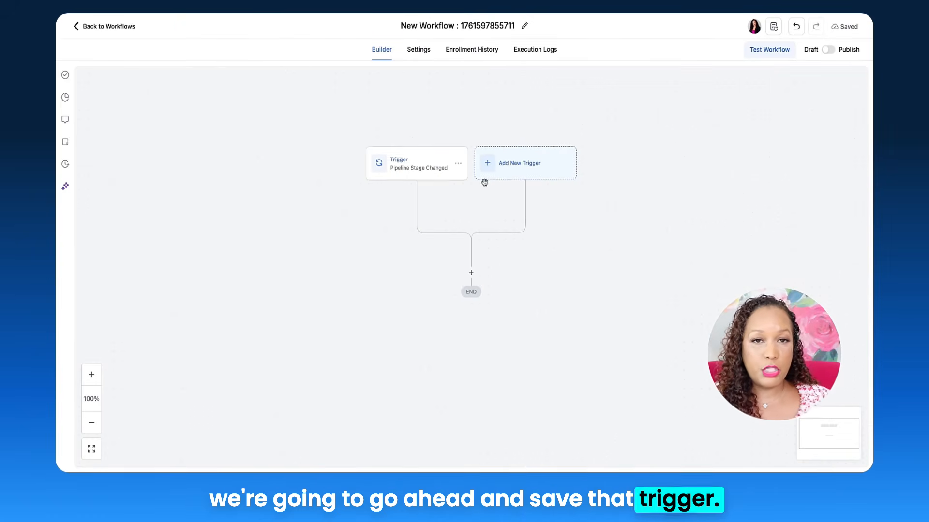
Add Typeform's Search Responses In A Form action below the Pipeline Stage Changed trigger.
click(471, 270)
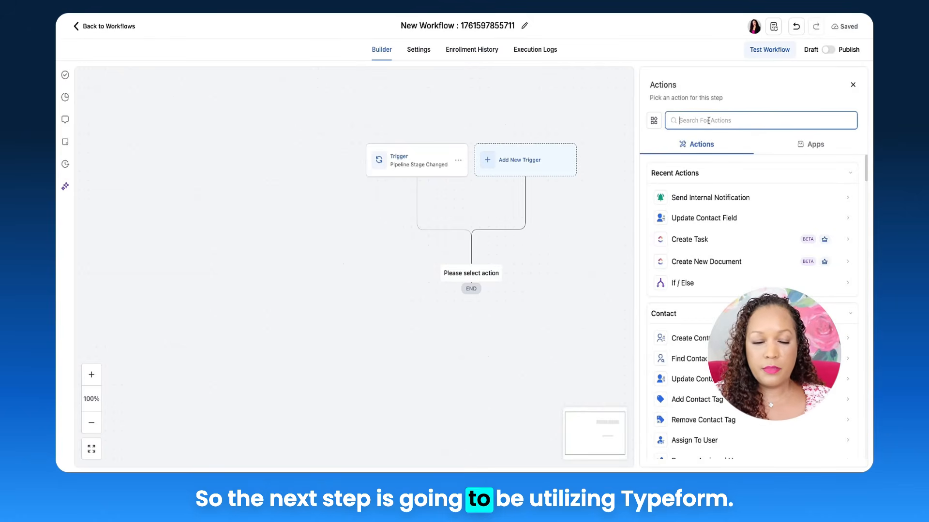
text(Type)
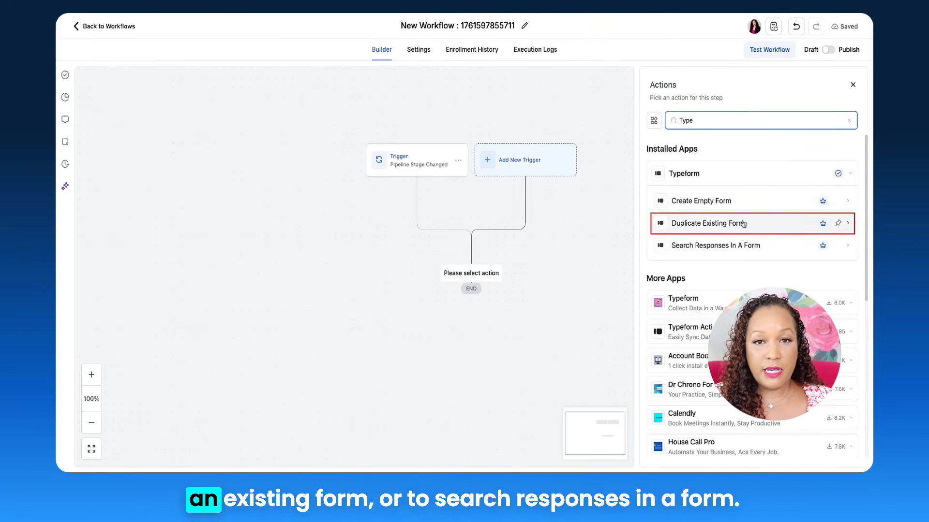
scroll(752, 247, down, 1)
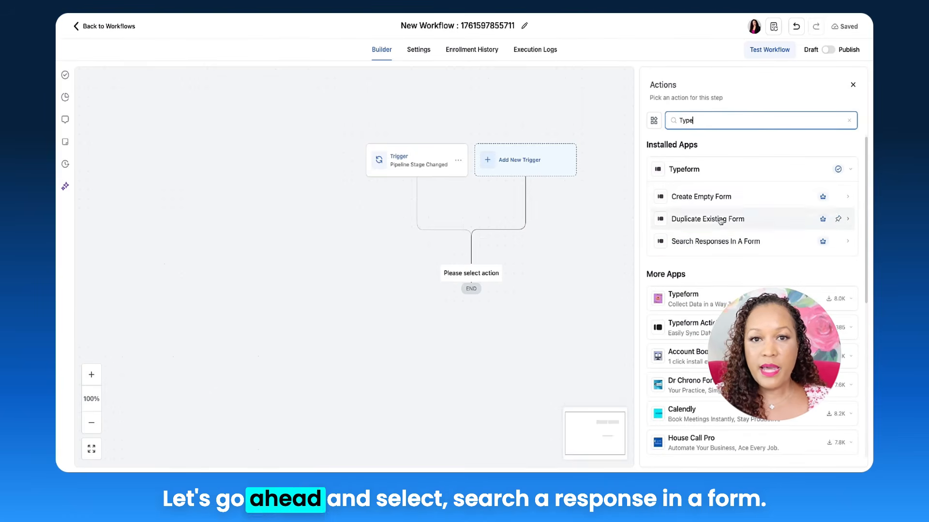
click(661, 234)
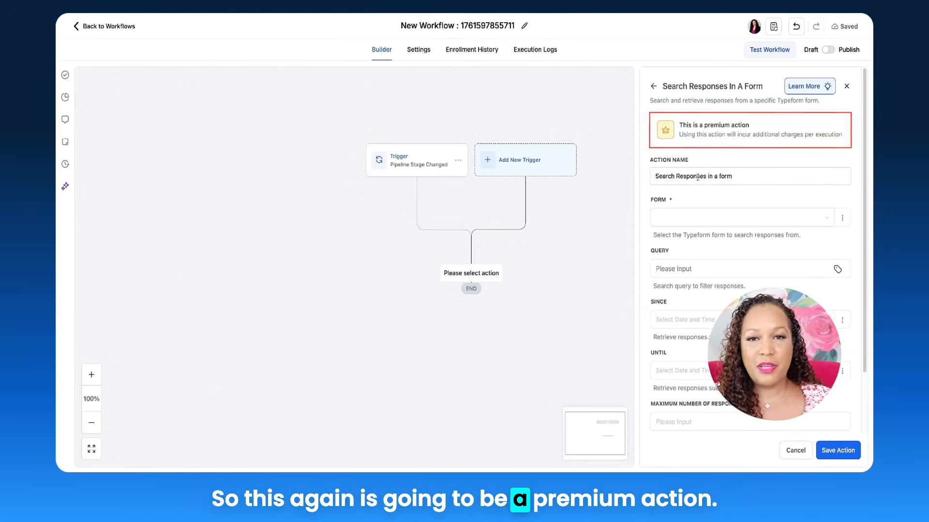
Set the form to search to Coaching Business Quiz and save the Search Responses action.
scroll(698, 177, down, 1)
click(686, 161)
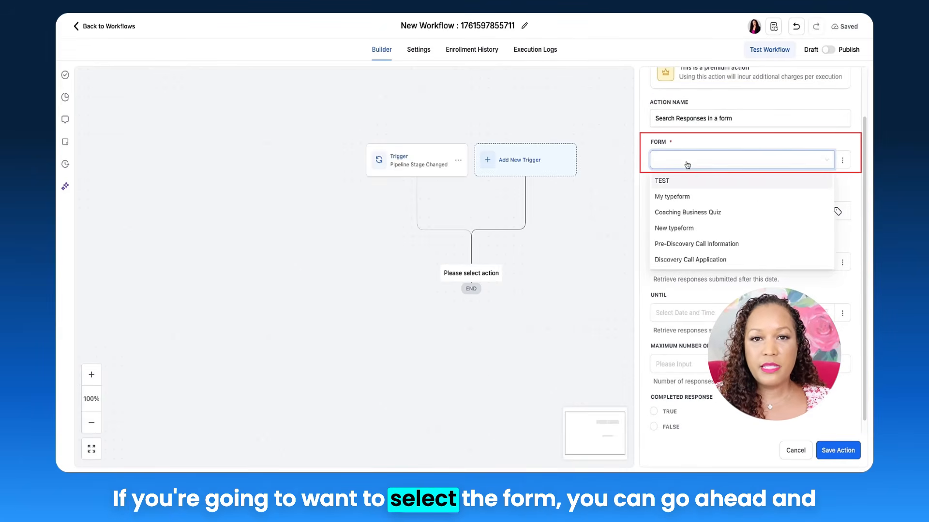
click(721, 210)
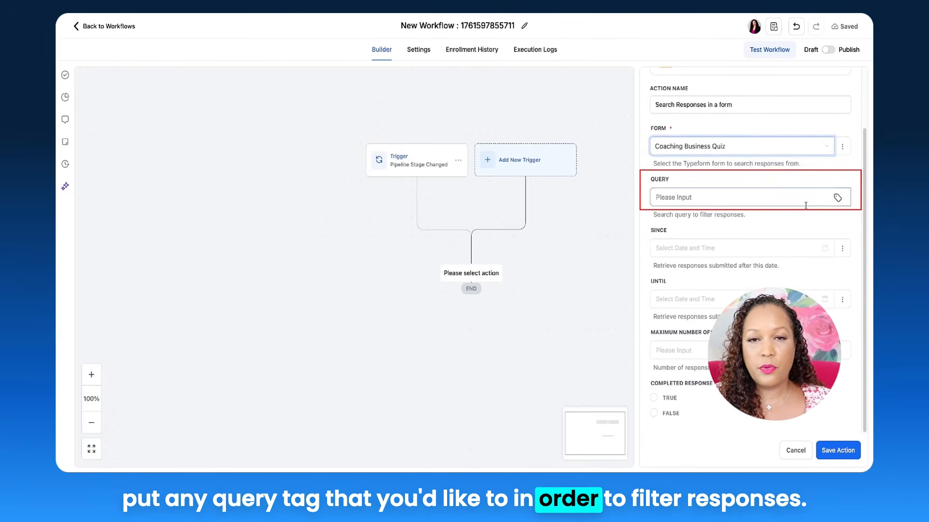
click(837, 198)
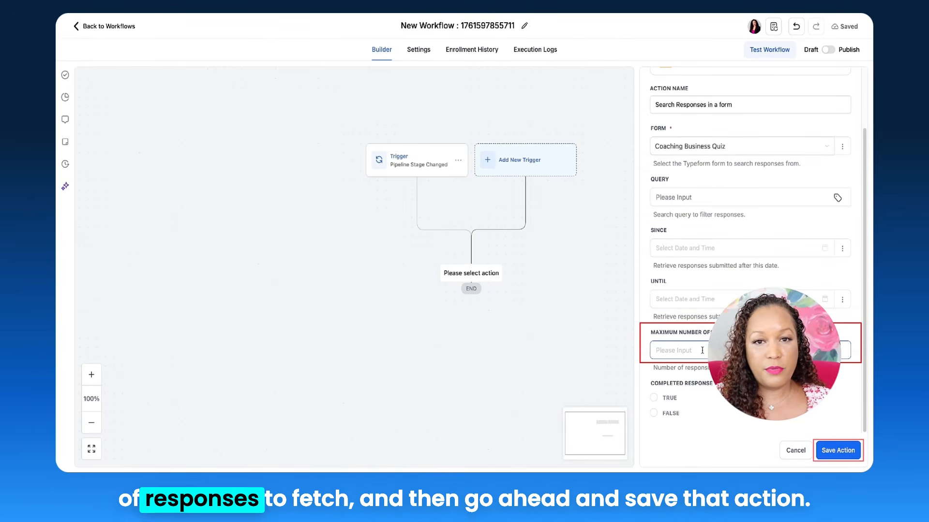
click(837, 452)
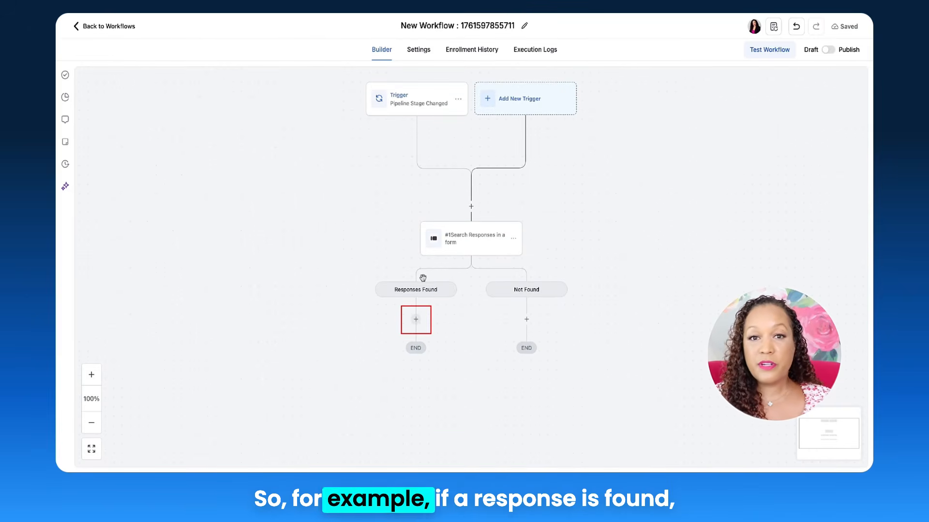
Add ClickUp's Create New Document action to the Responses Found branch.
click(416, 319)
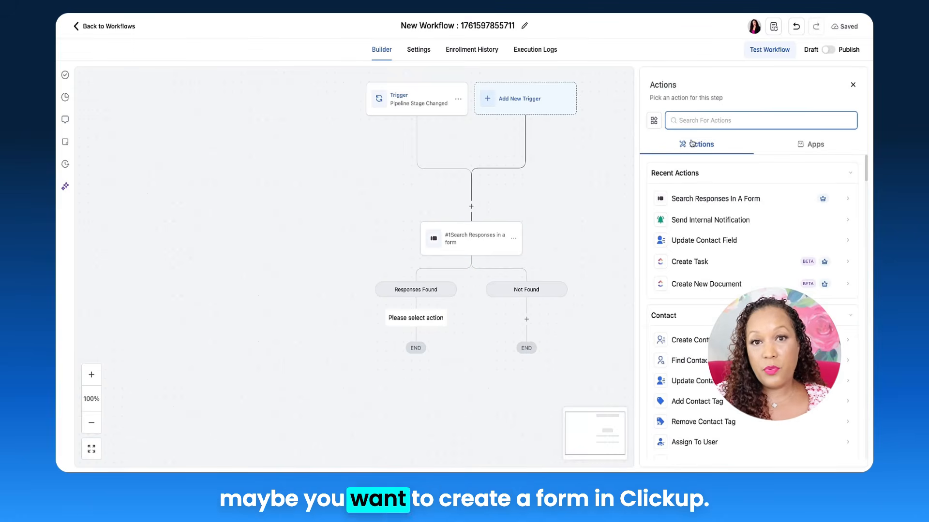
text(Click)
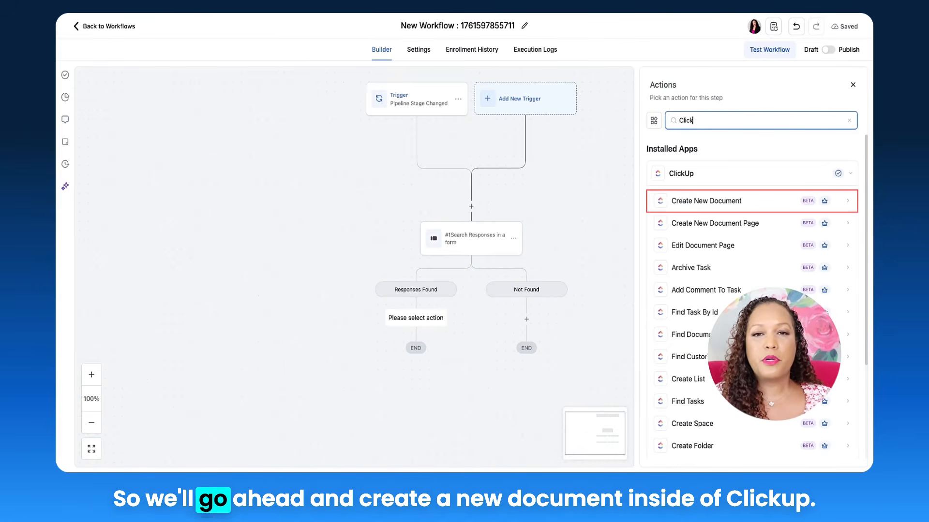
click(716, 201)
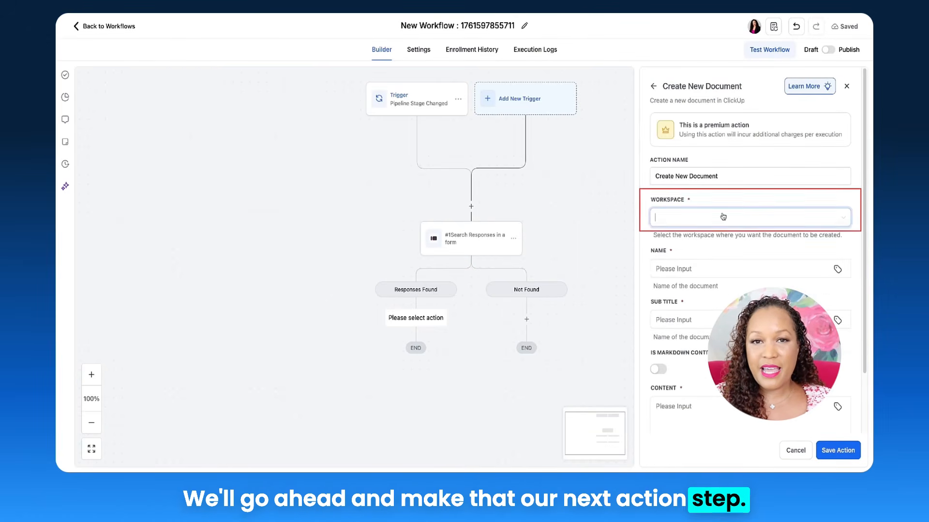
Select the ClickUp workspace, name the document "New Document" and give it the subtitle "New Client Intake".
scroll(744, 207, down, 3)
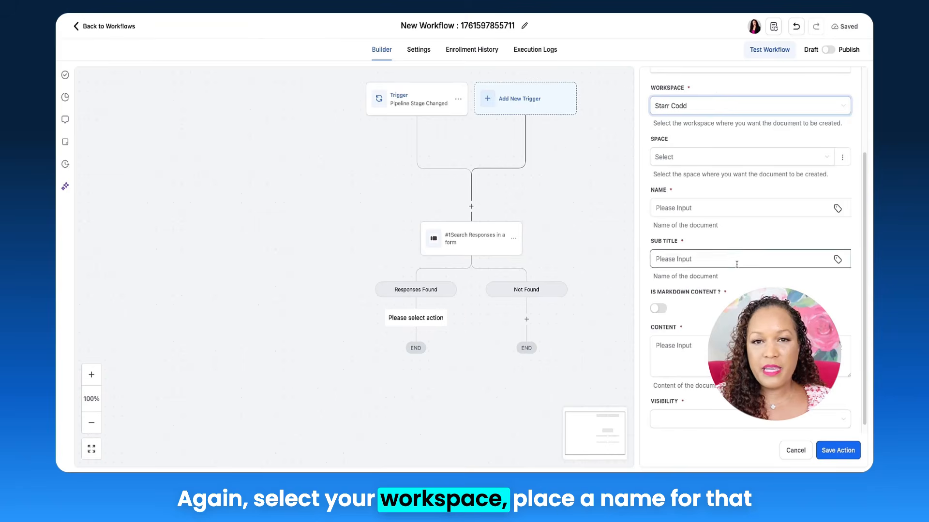
click(704, 204)
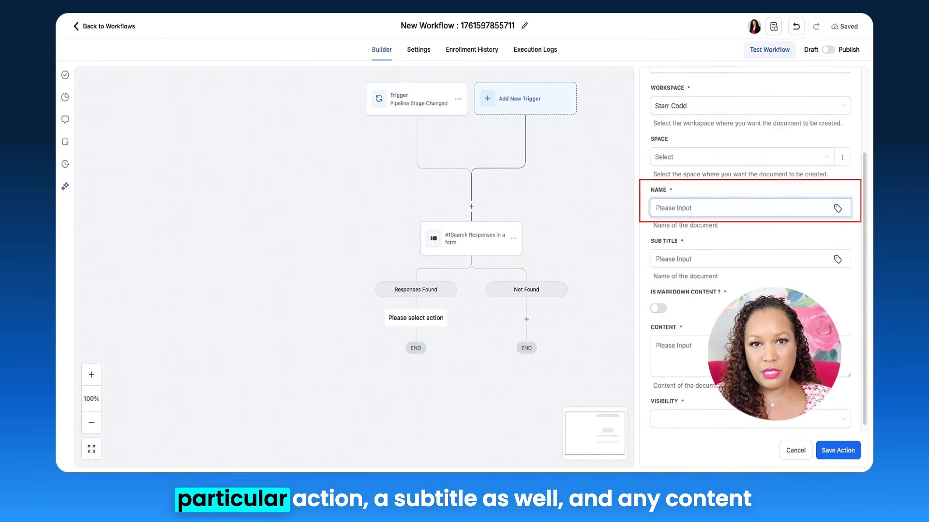
text(New Document)
click(681, 259)
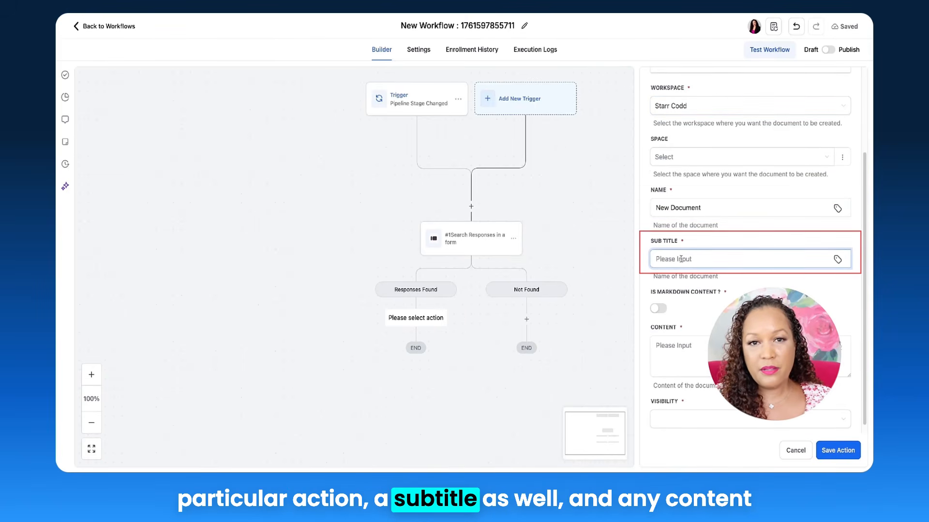
text(New Client Intake)
Enter "Client Intake" as the document content, set its visibility to PUBLIC and save the action.
click(677, 352)
text(Client)
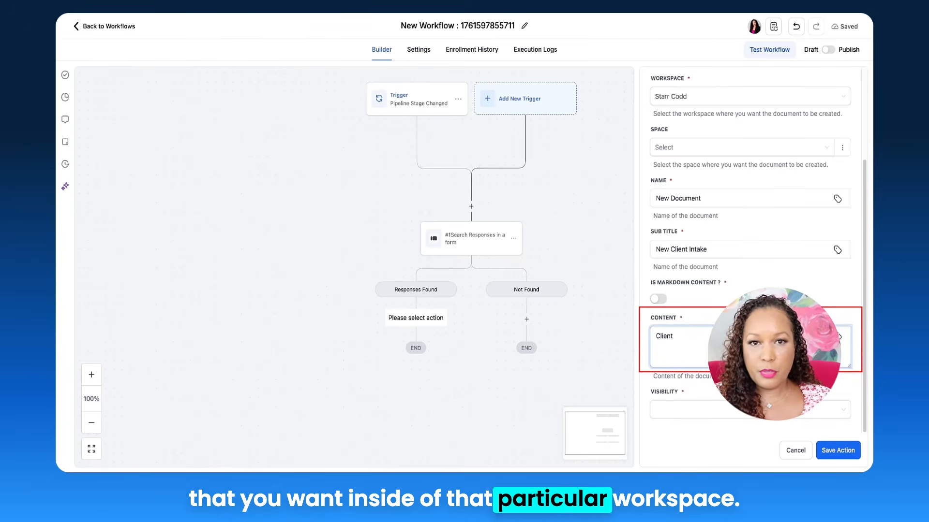
text( Intake)
click(684, 417)
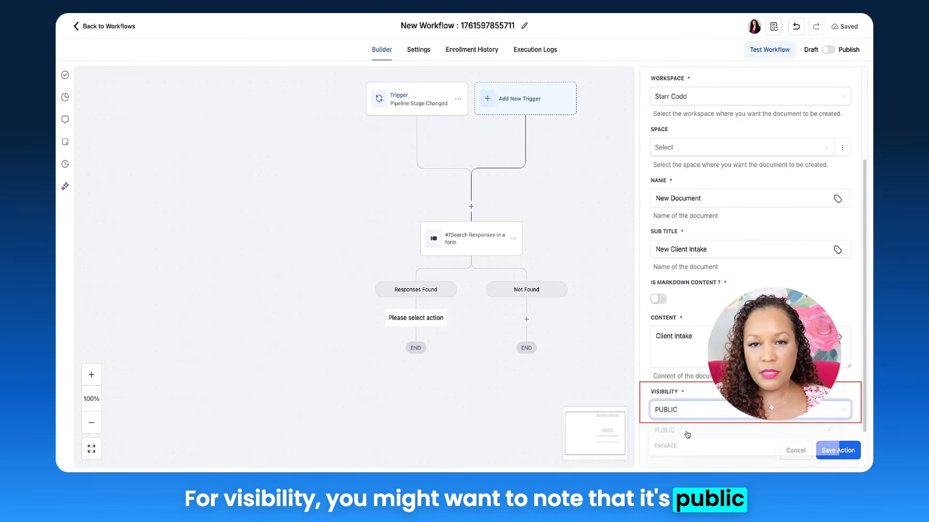
click(687, 435)
click(839, 450)
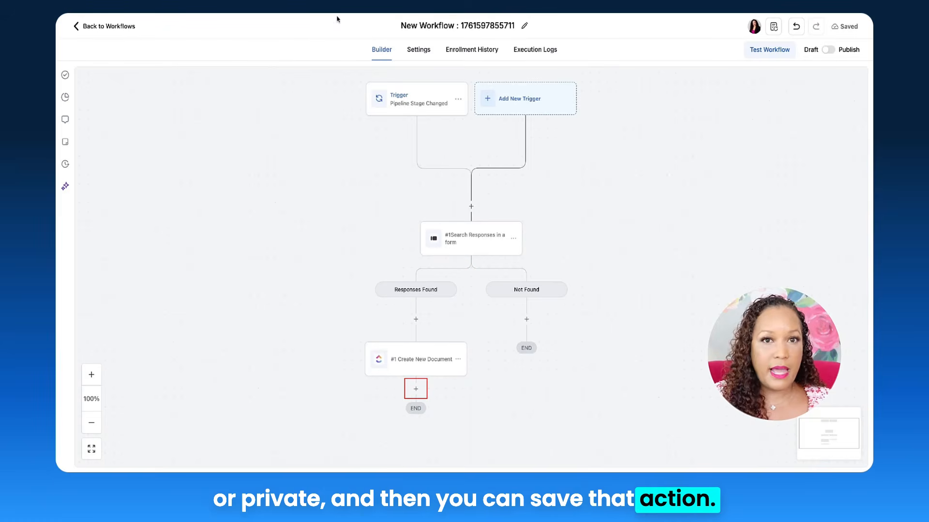
Add an Internal Notification action after Create New Document and set its notification type to Email.
click(416, 389)
text(Inter)
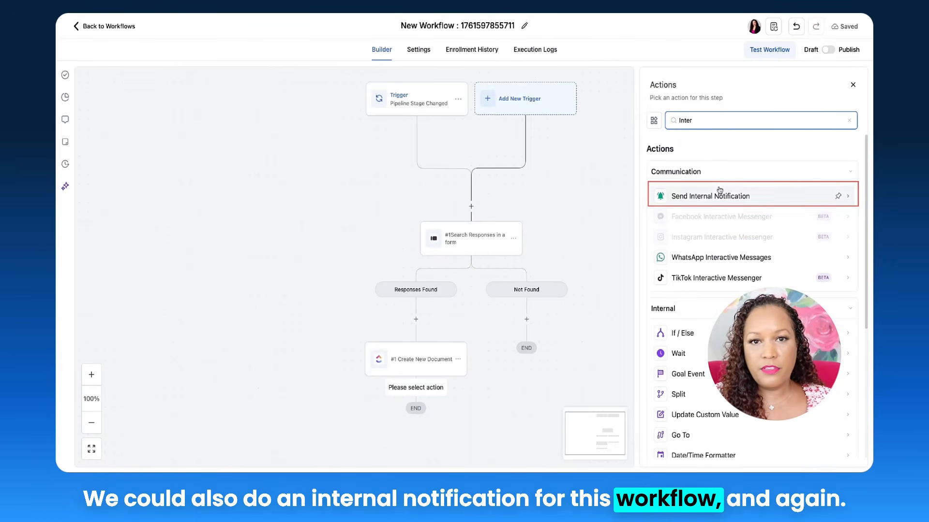
click(719, 191)
click(704, 178)
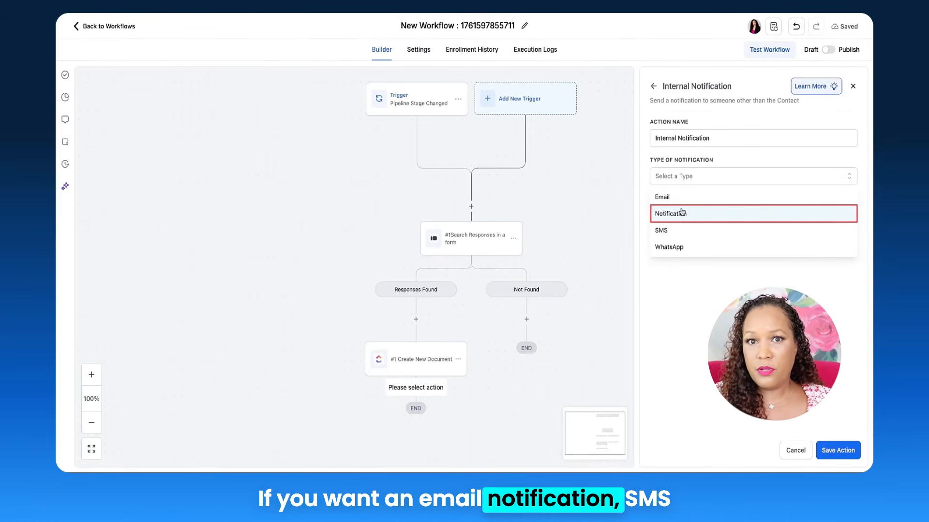
click(669, 199)
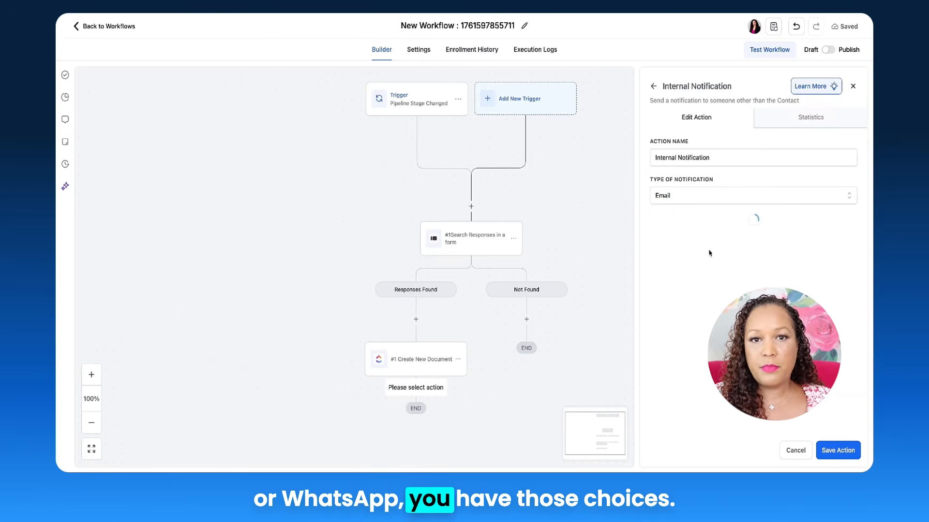
Set the notification email's subject to "New Intake Document Created".
scroll(703, 251, down, 1)
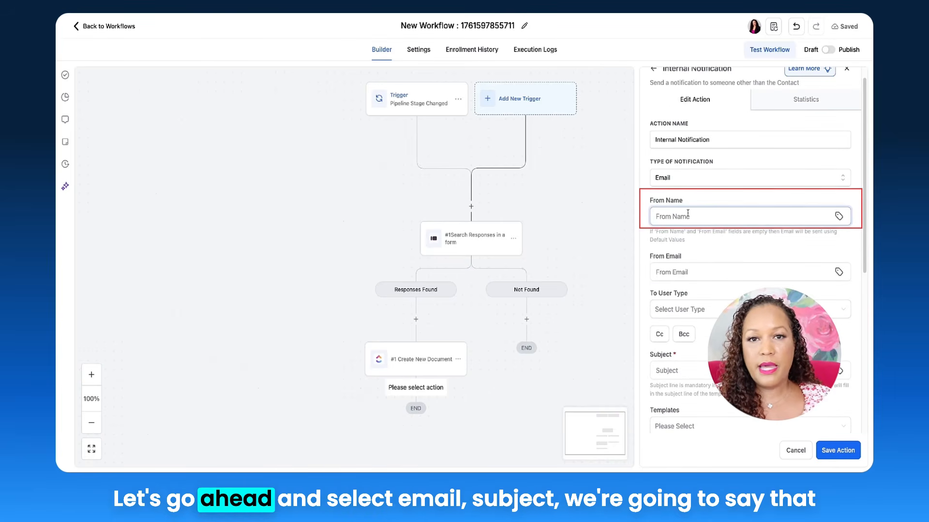
scroll(695, 256, down, 3)
click(695, 243)
text(Ne)
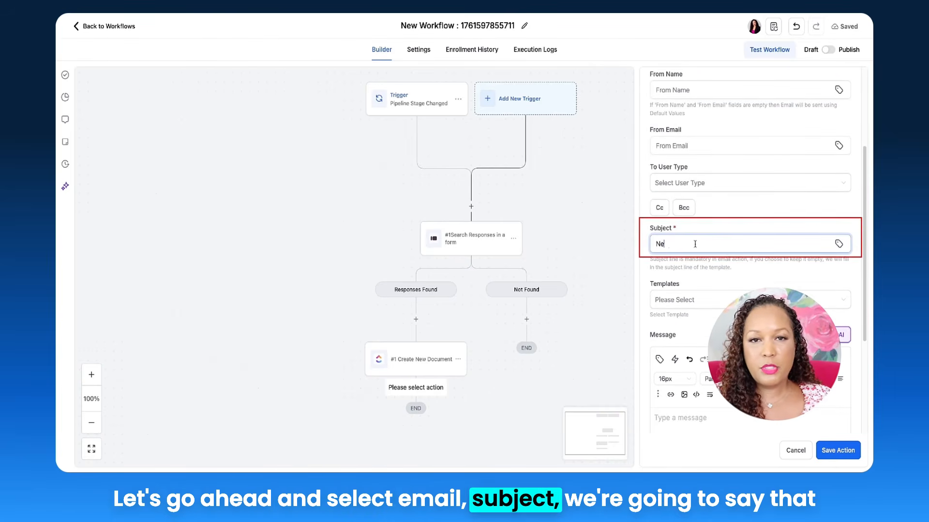
text(w Intake Document Created)
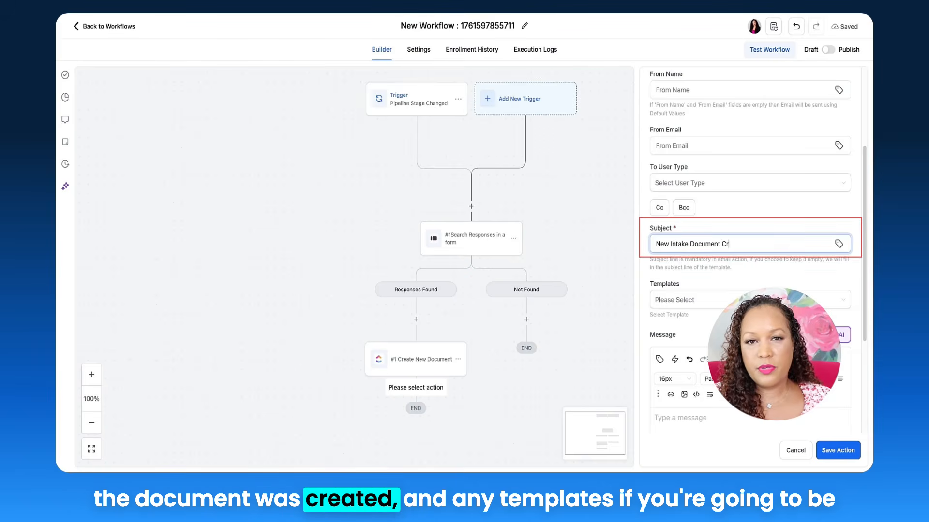
scroll(731, 139, down, 4)
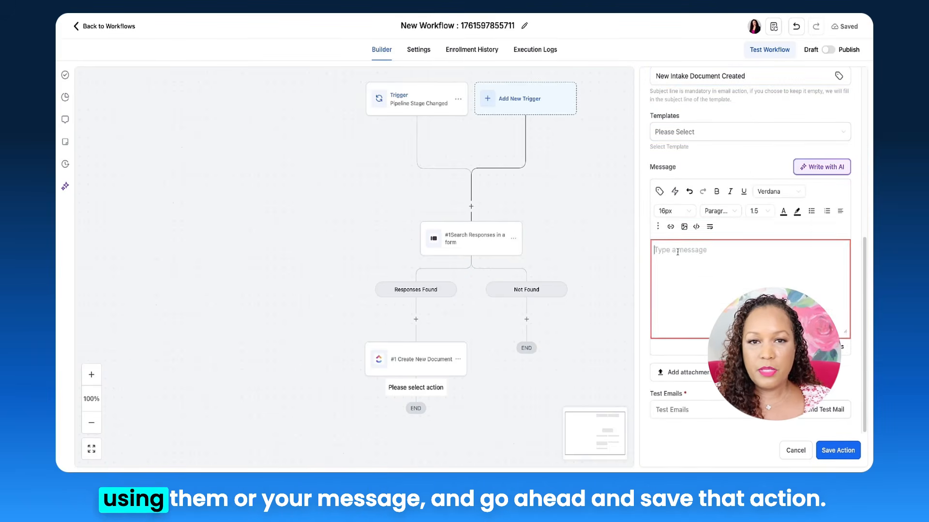
Save the internal notification action that follows Create New Document on the Responses Found branch.
scroll(830, 185, up, 3)
scroll(830, 185, down, 3)
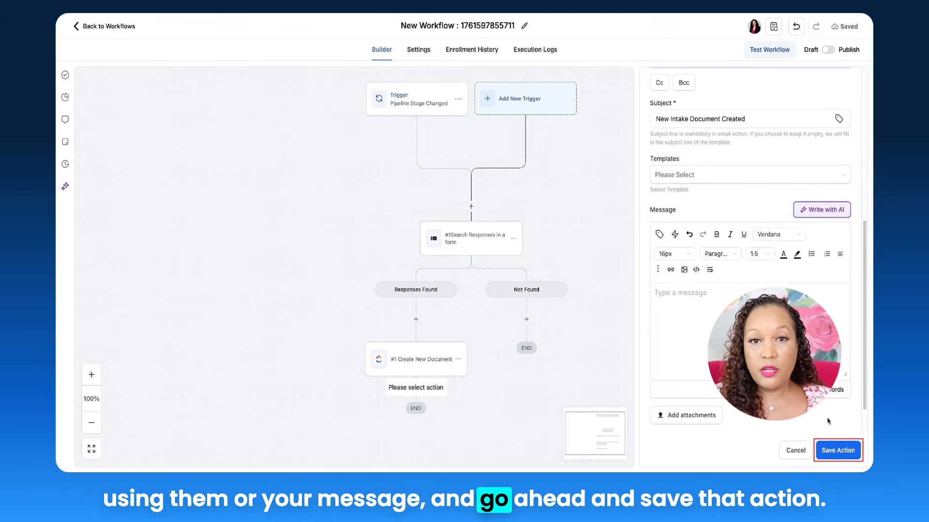
click(837, 449)
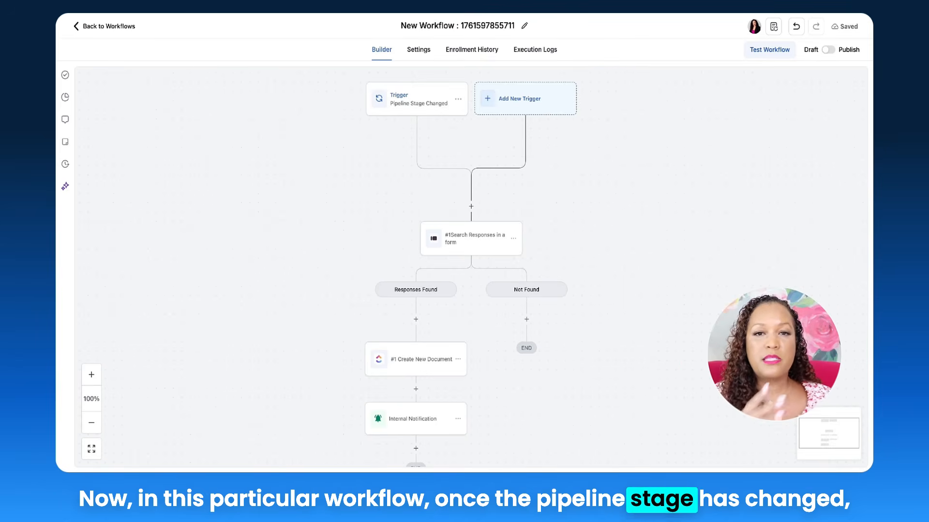
Add Typeform's Duplicate Existing Form action to the Not Found branch.
scroll(448, 194, down, 2)
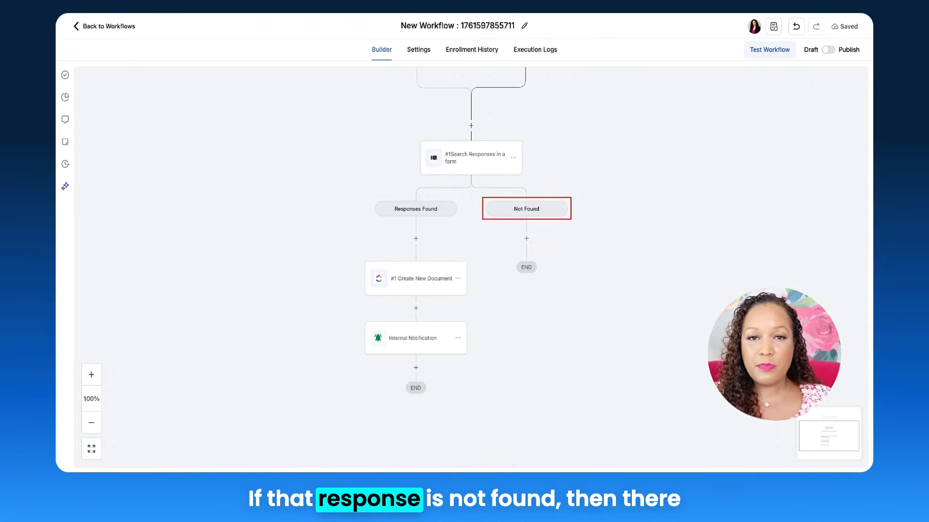
click(526, 238)
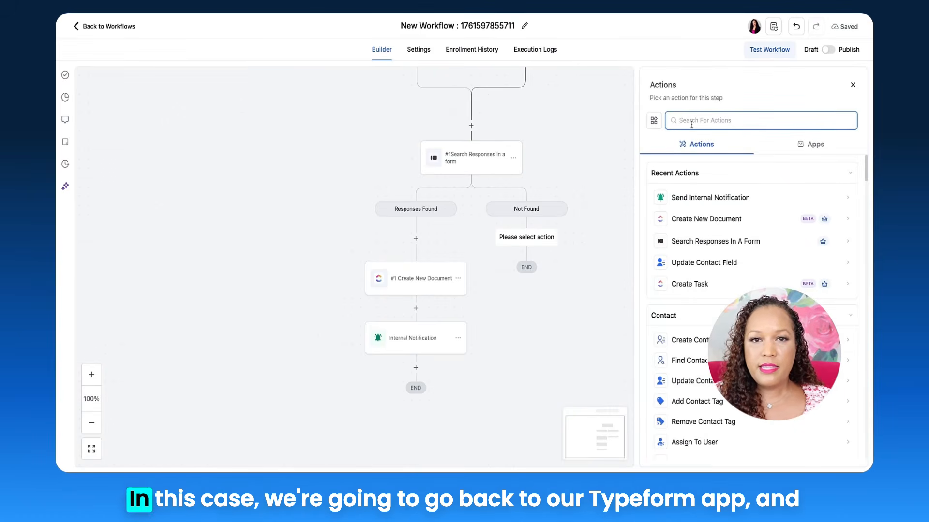
text(Type)
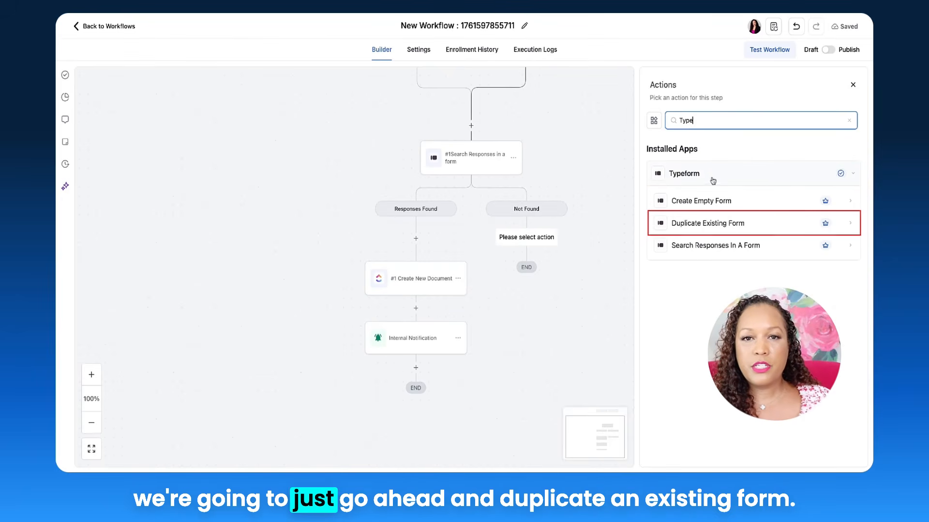
click(730, 223)
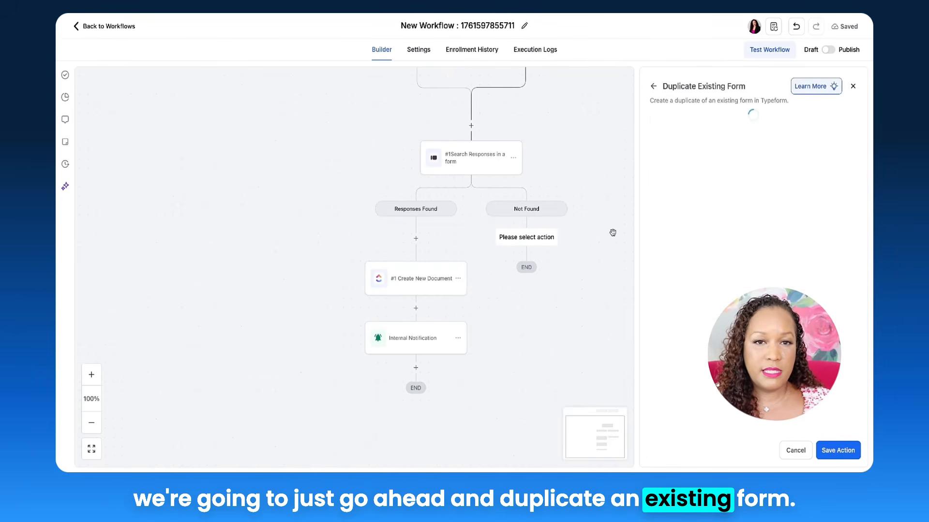
Choose Coaching Business Quiz as the form to duplicate, title the copy "Intake Form", select My workspace and save the action.
click(727, 216)
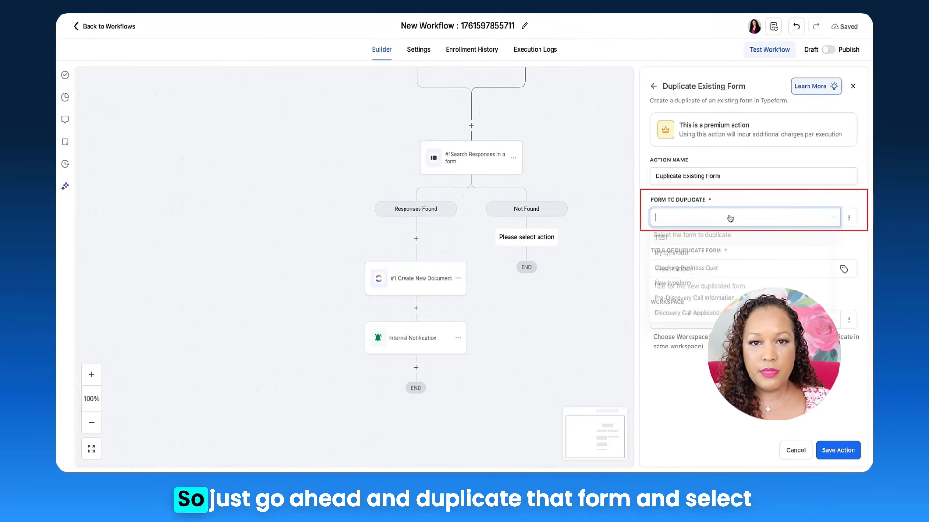
click(682, 270)
click(694, 269)
text(Intake Form)
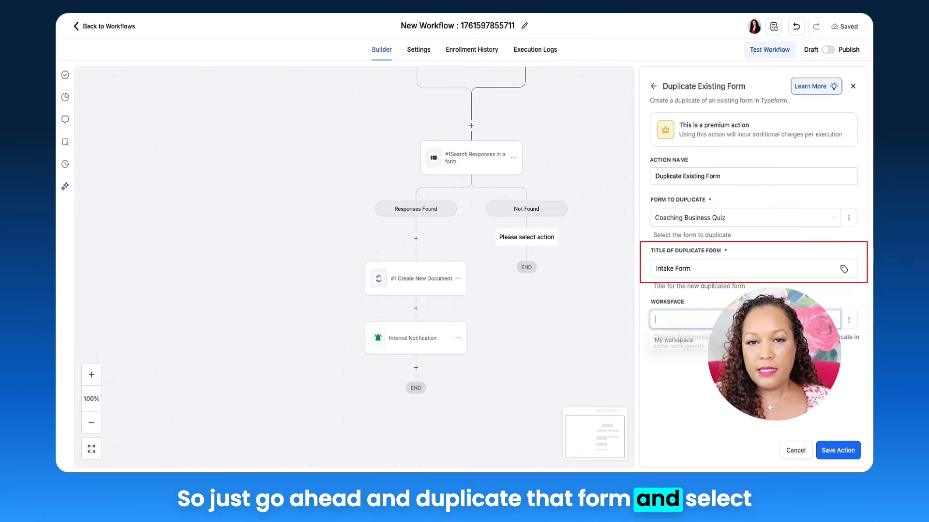
click(673, 320)
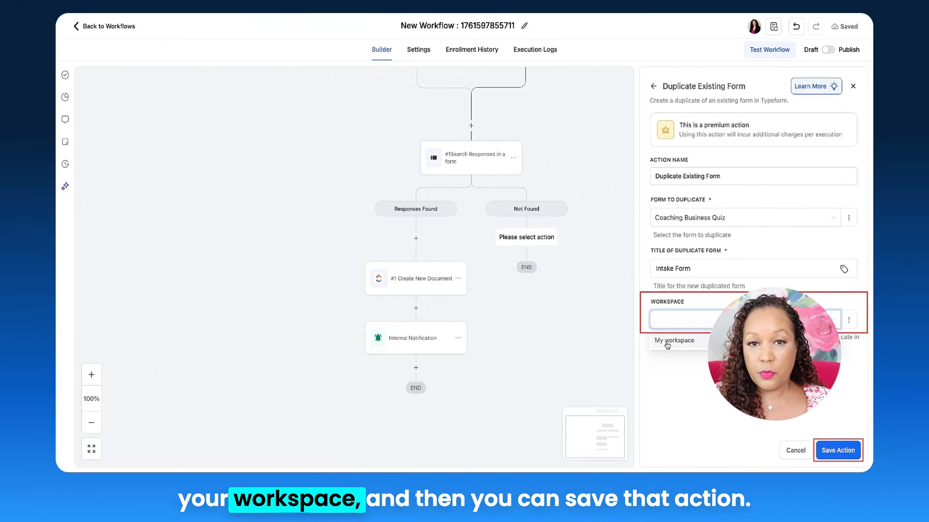
click(838, 450)
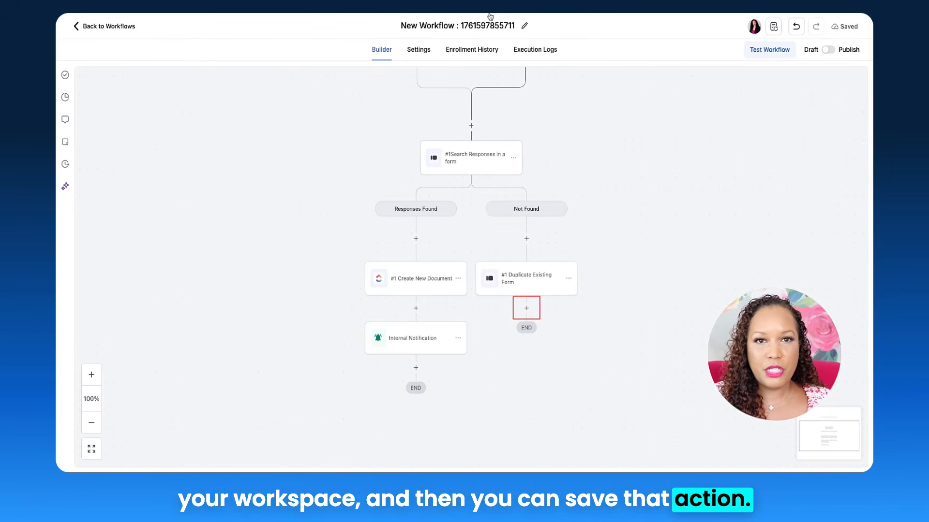
Add an Internal Notification action after Duplicate Existing Form, with type Email and the subject "Duplicate Form Created".
click(526, 307)
text(internal)
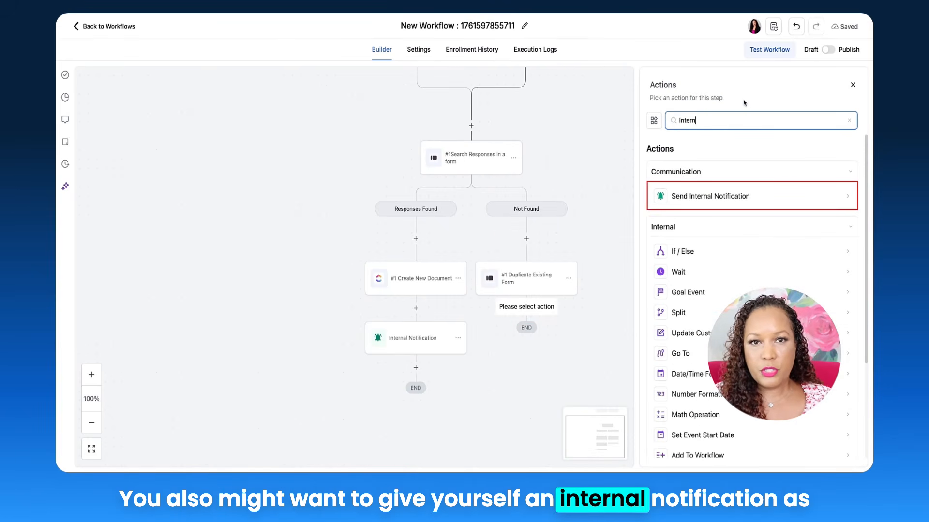
click(733, 199)
click(704, 177)
click(687, 197)
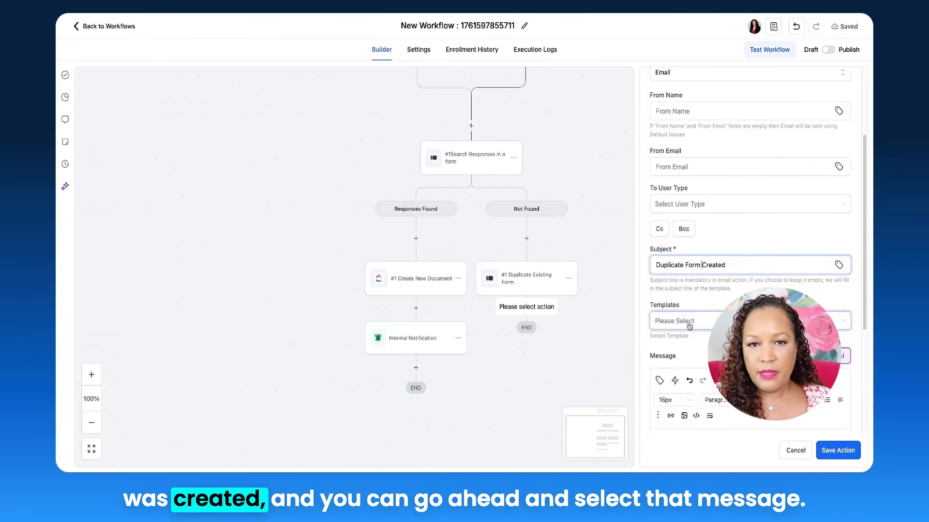
Set the notification email's recipient user type to Assigned User and save the action.
scroll(689, 327, down, 3)
scroll(730, 215, up, 1)
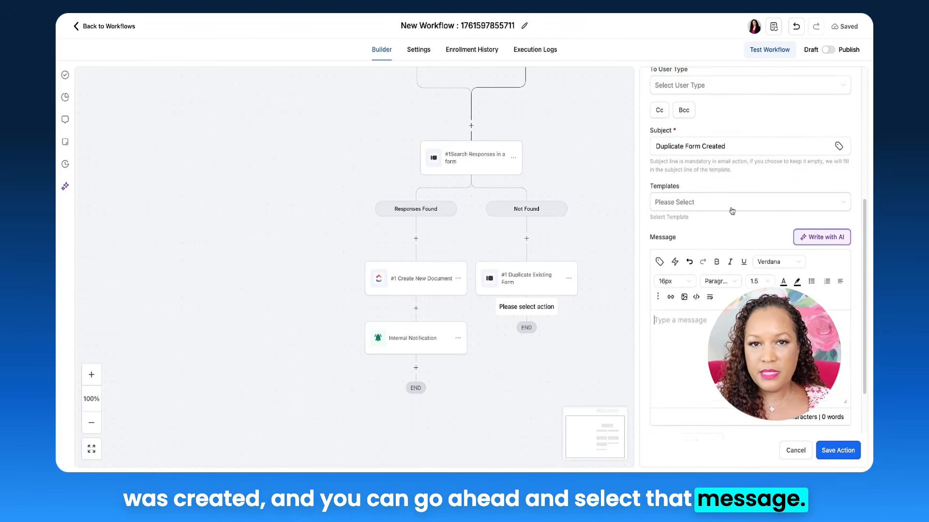
click(711, 86)
click(706, 106)
click(714, 92)
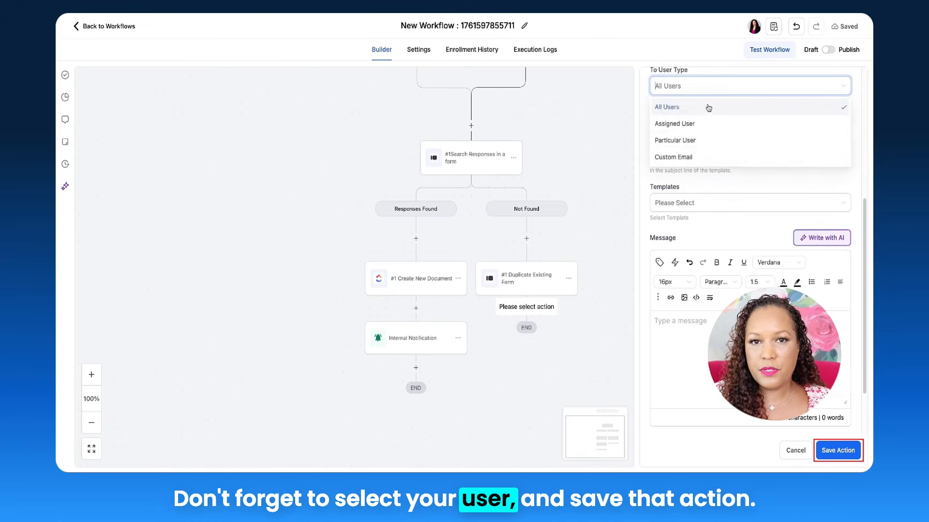
click(677, 122)
click(837, 450)
Switch the finished workflow from Draft to Publish.
scroll(761, 248, up, 3)
scroll(742, 238, down, 1)
scroll(742, 242, up, 1)
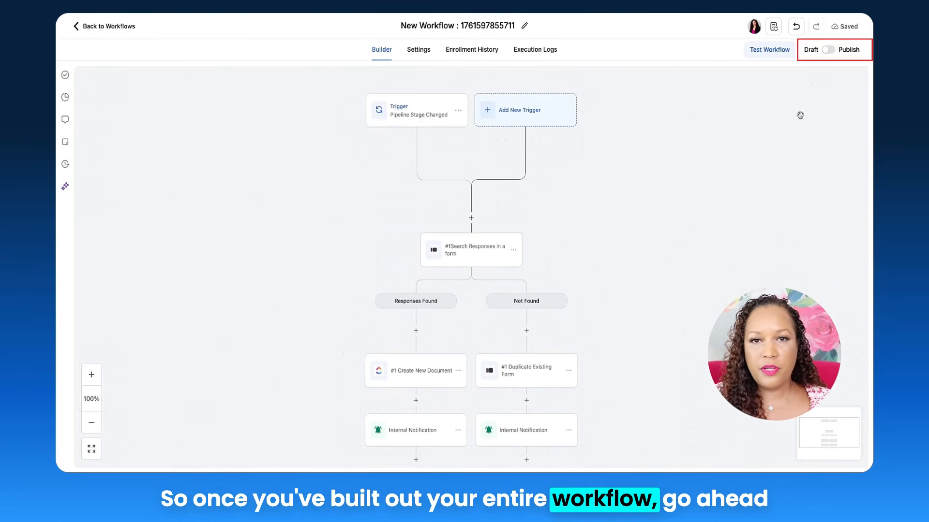
click(829, 51)
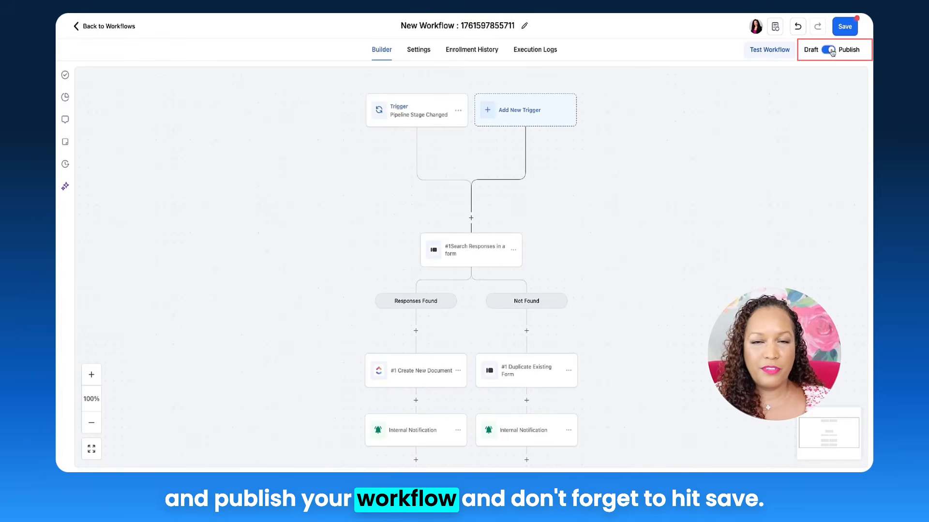